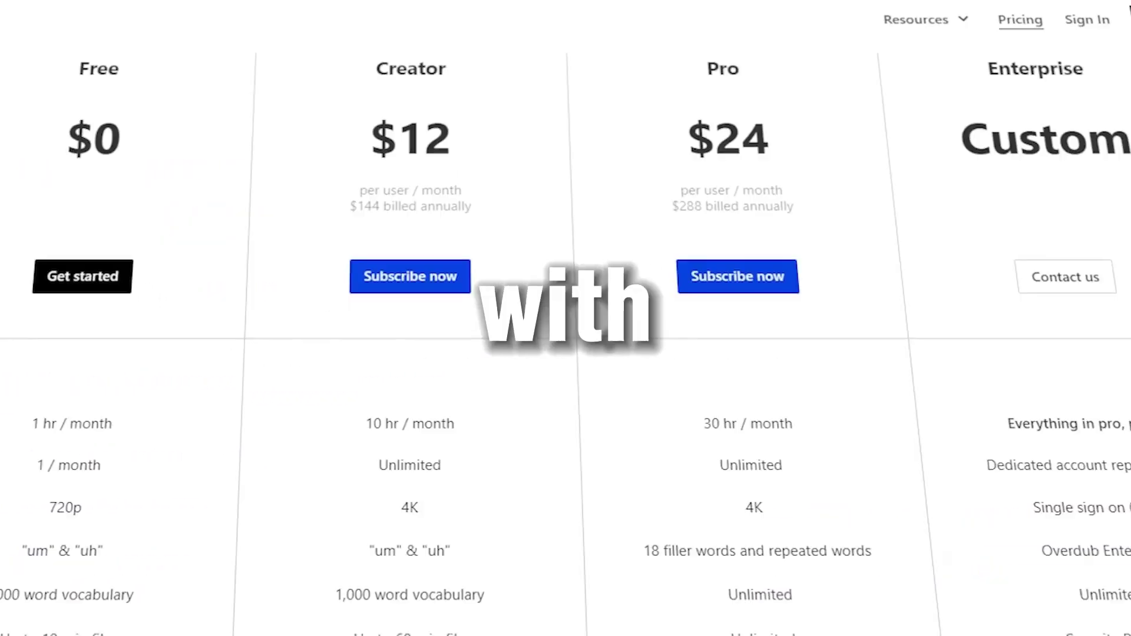
# Step: Create a new Descript project titled 'Benefit of Push Up' and paste in the push-up script
pyautogui.scroll(-2, 565, 471)
pyautogui.scroll(-8, 565, 472)
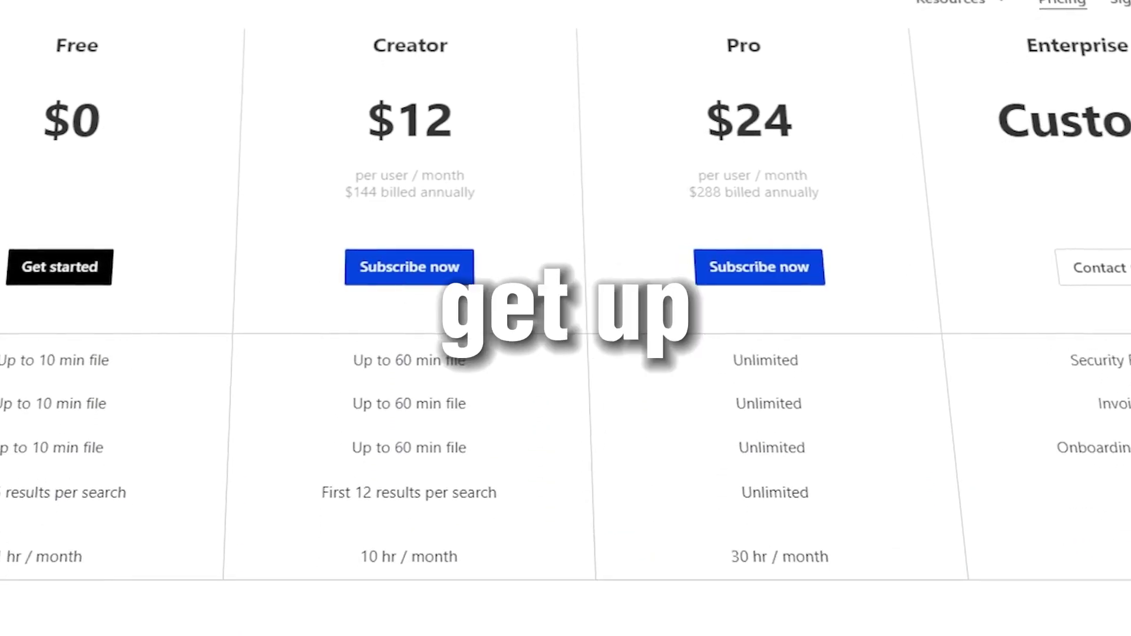
pyautogui.scroll(-2, 566, 471)
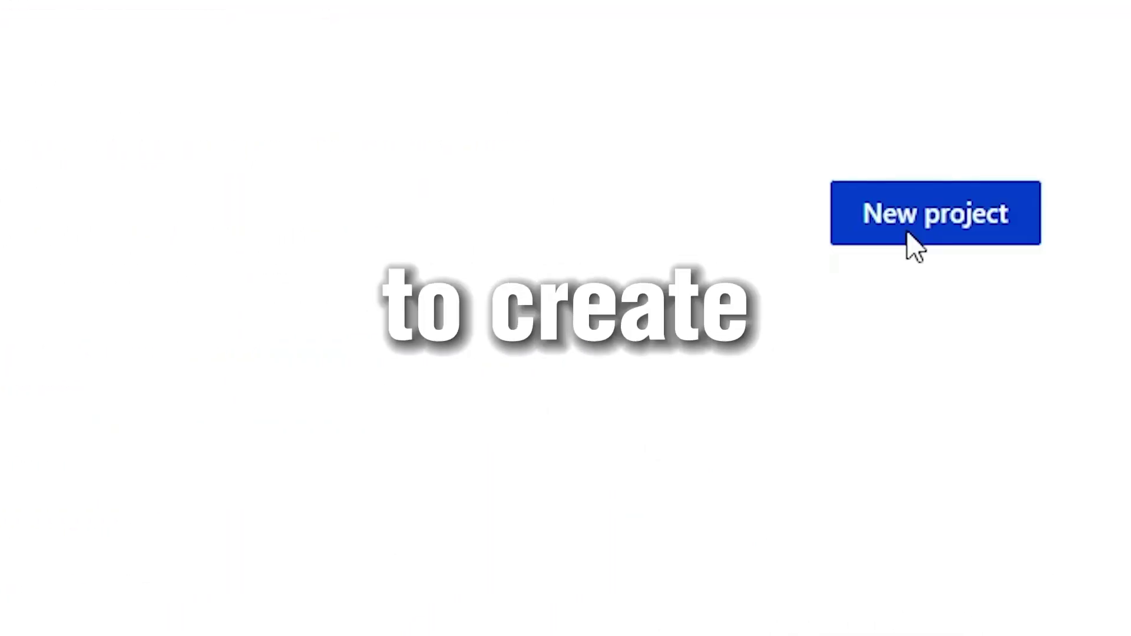
pyautogui.click(908, 234)
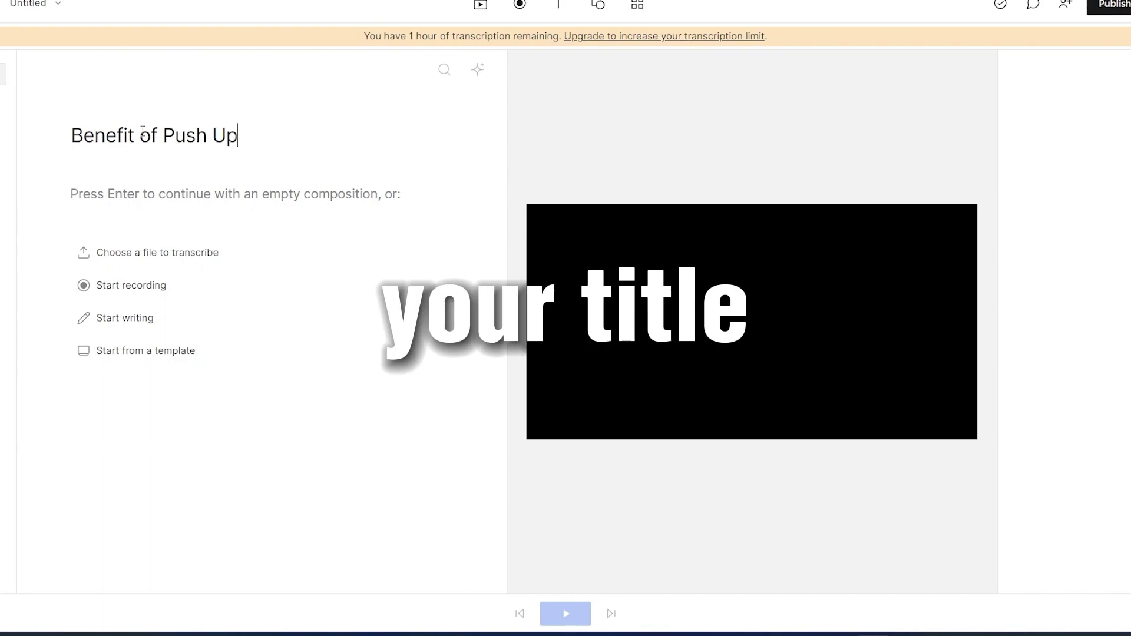
pyautogui.hotkey('ctrl', 'v')
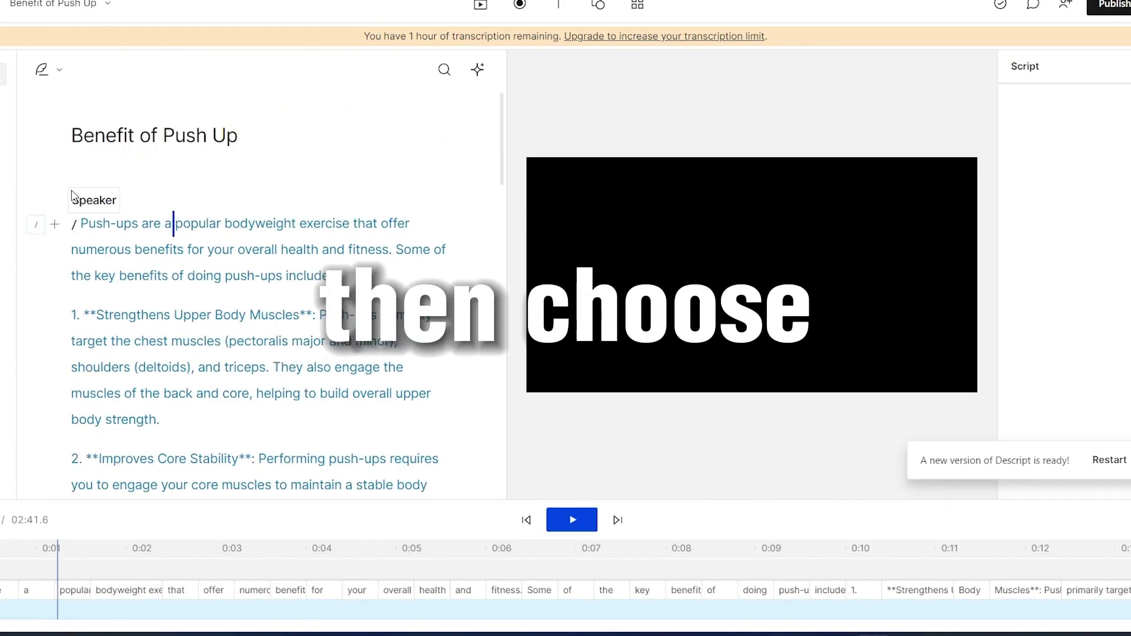
# Step: Preview the Don and Malcom stock voices, assign Malcom as speaker, and play the script
pyautogui.click(103, 203)
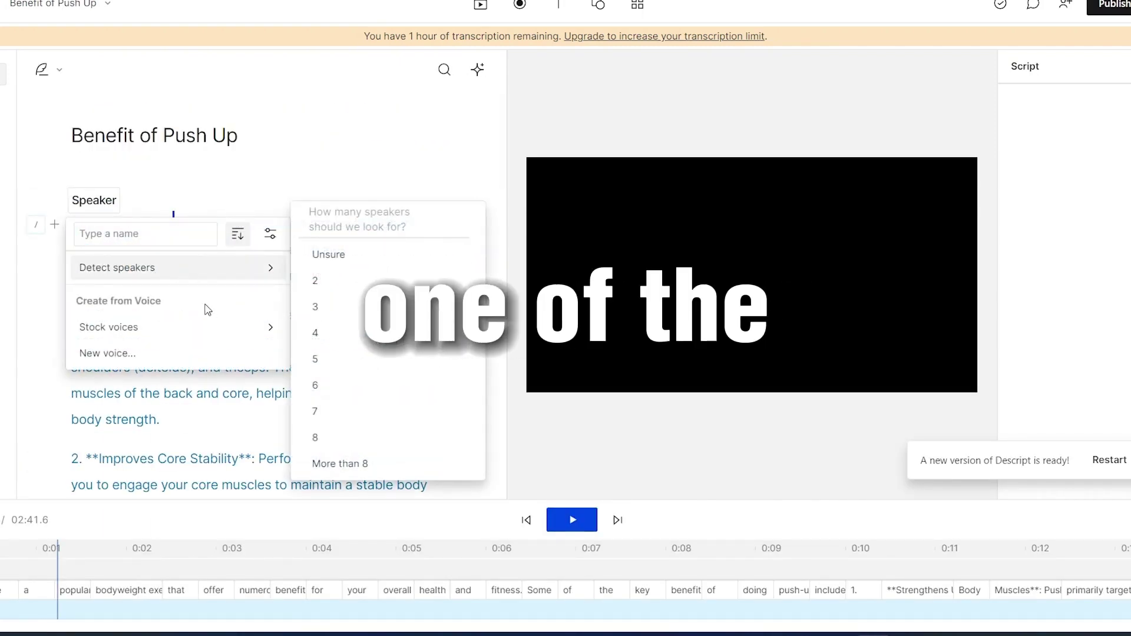
pyautogui.moveTo(229, 331)
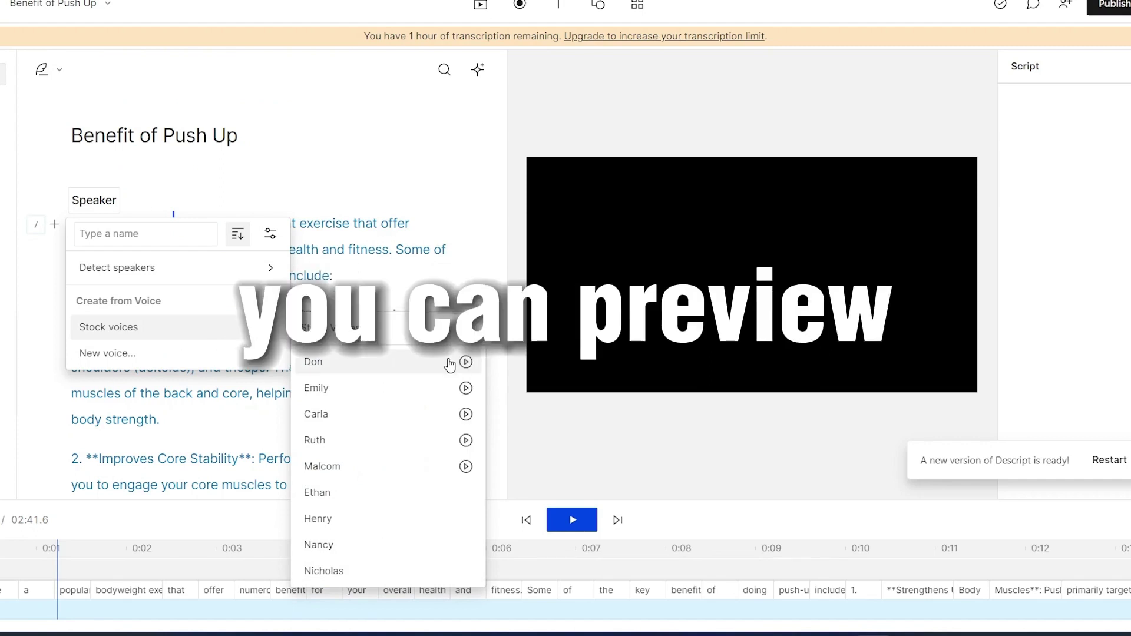
pyautogui.click(466, 362)
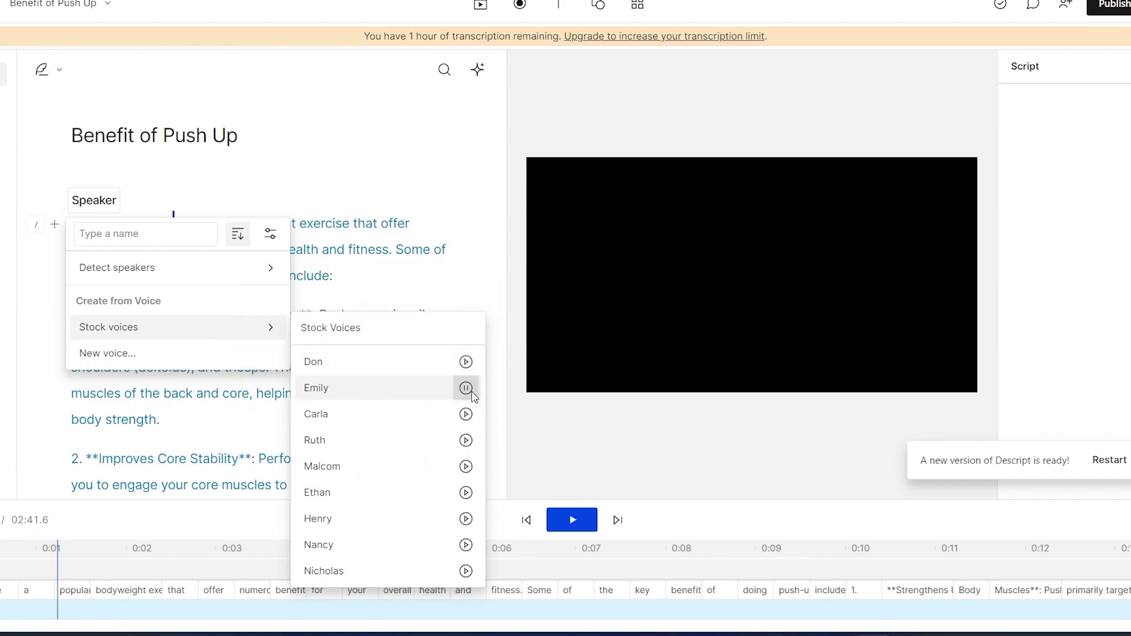
pyautogui.click(466, 466)
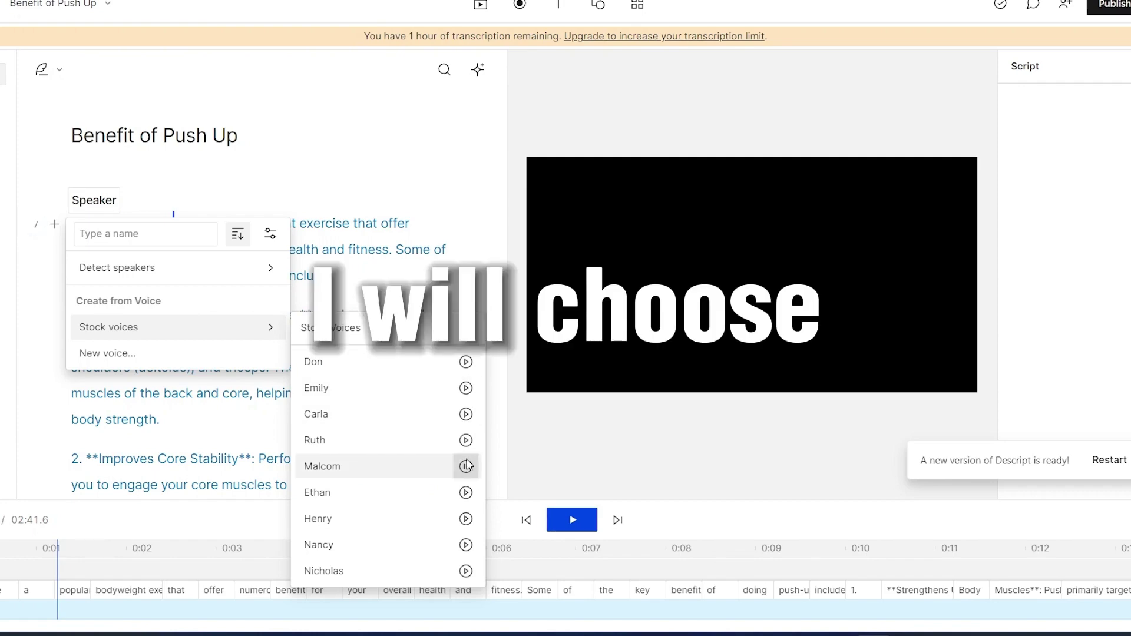
pyautogui.click(399, 468)
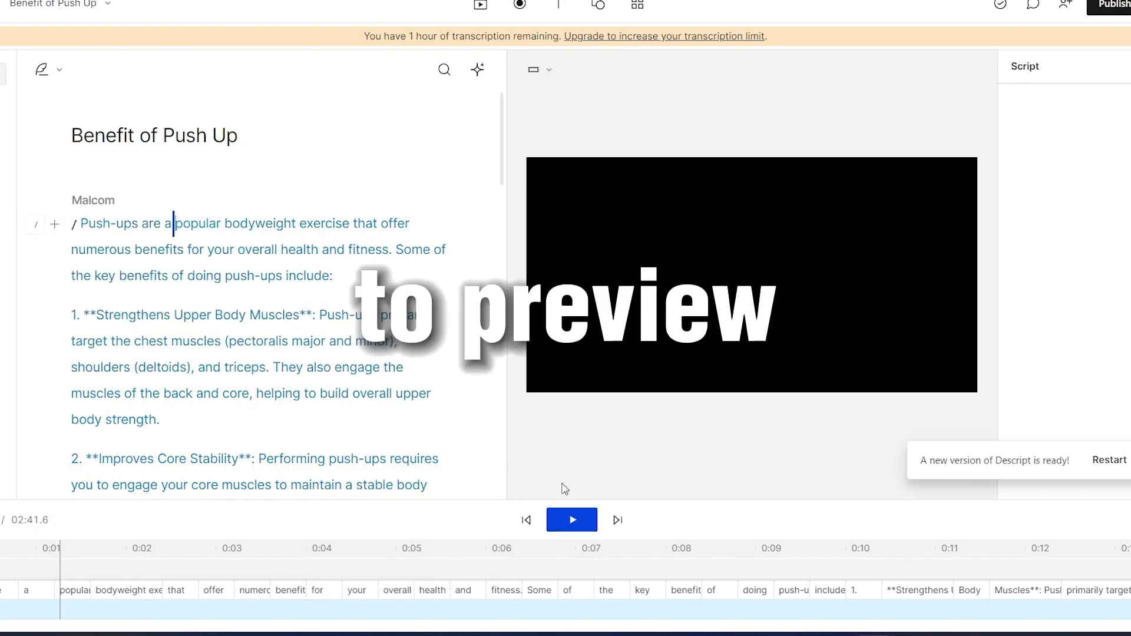
pyautogui.click(571, 520)
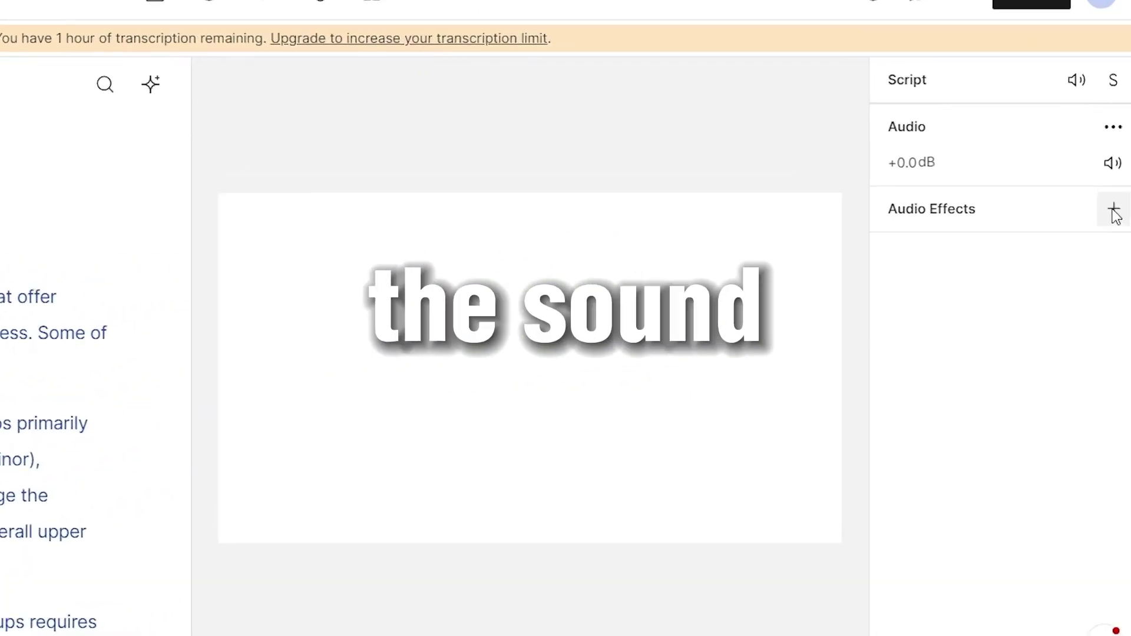
# Step: Check the audio effects, then choose Audio as the export format under Publish > Export
pyautogui.click(1113, 212)
pyautogui.moveTo(985, 308)
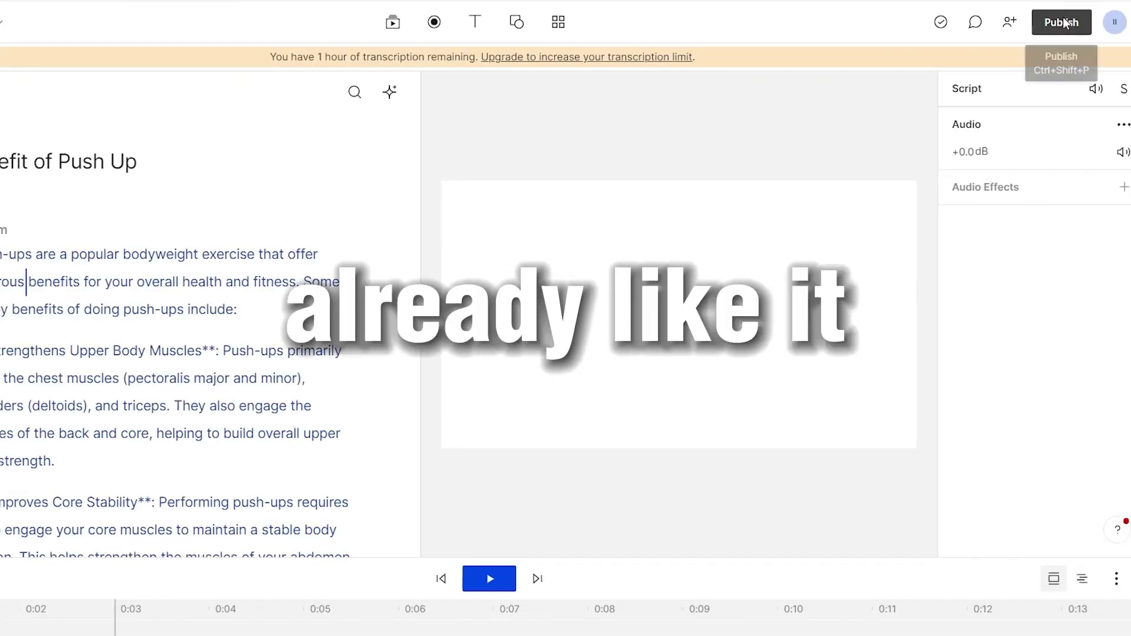
pyautogui.click(1063, 22)
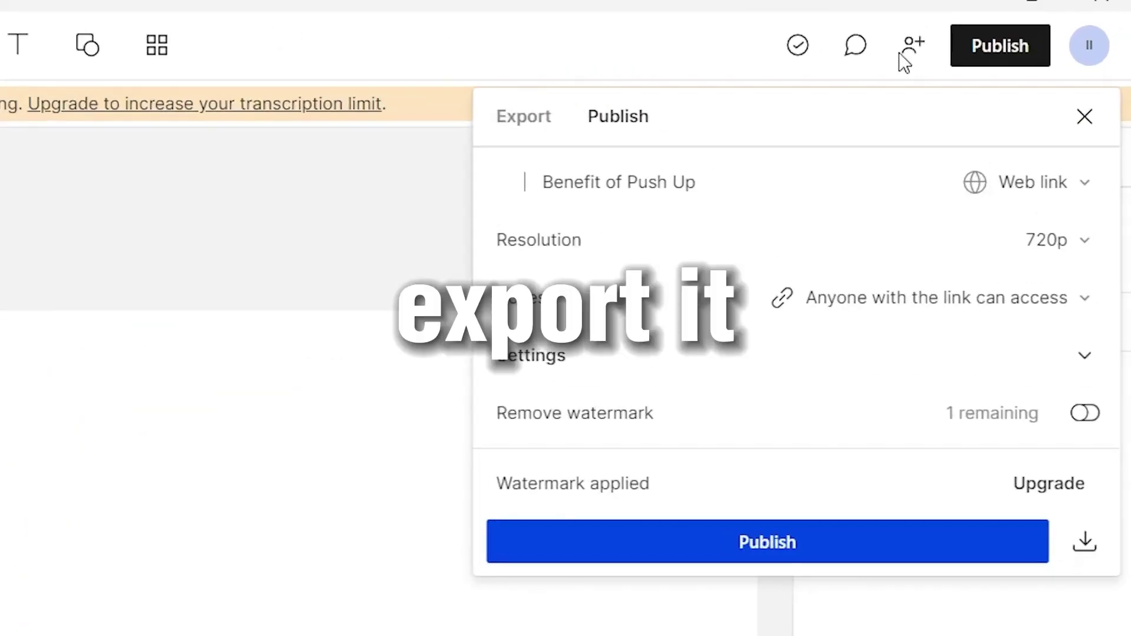
pyautogui.click(517, 118)
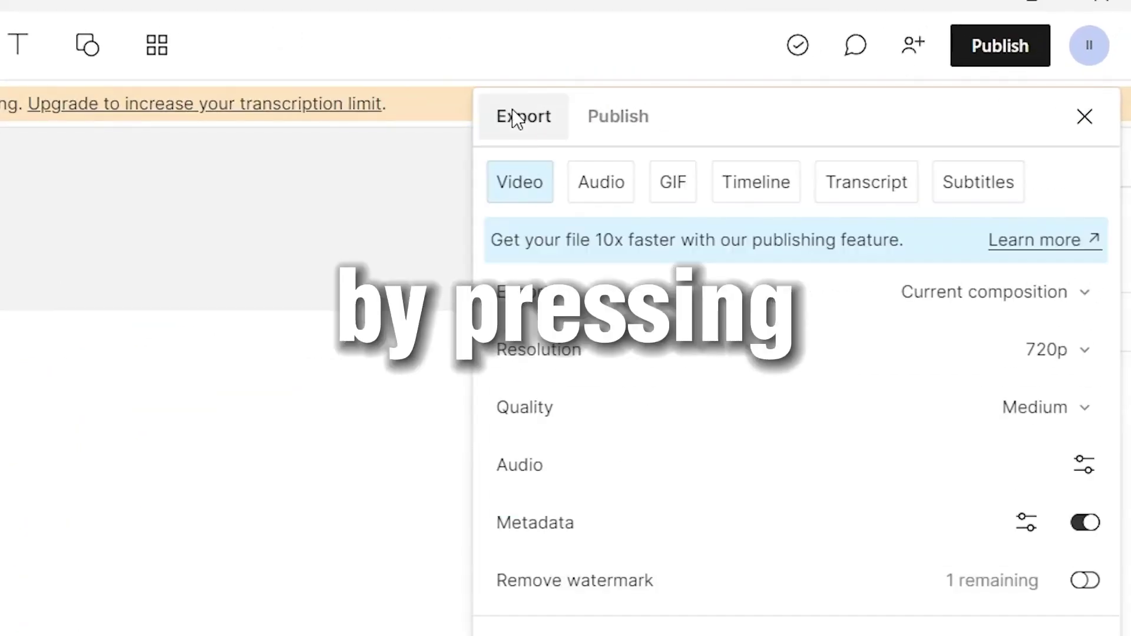
pyautogui.click(604, 183)
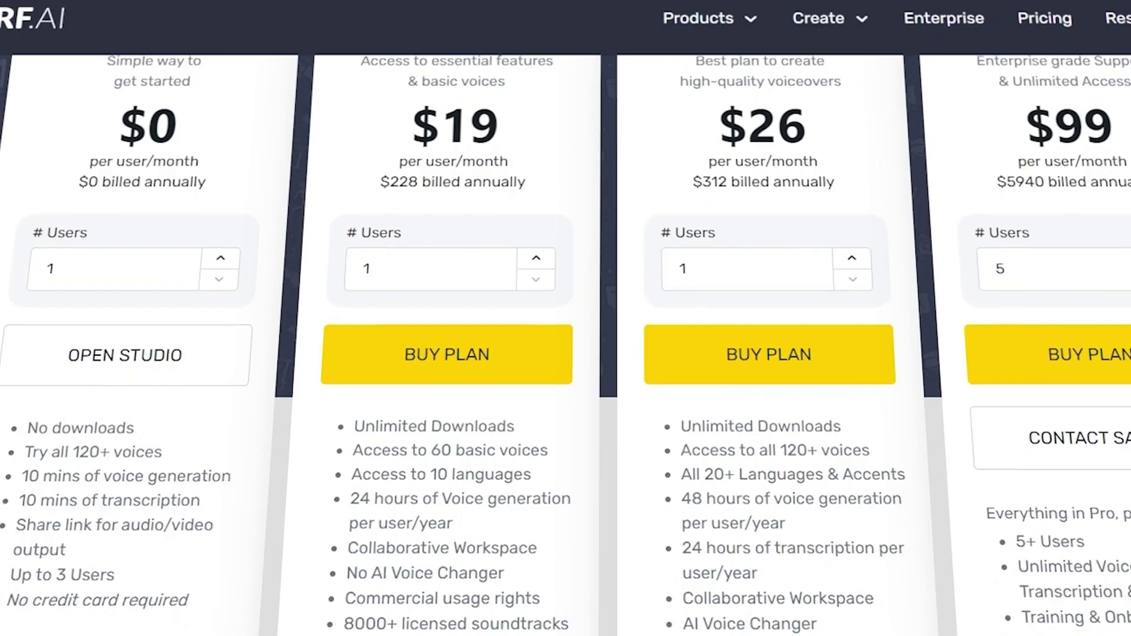
# Step: Log in to Murf and create a blank project titled 'Benefit of Push Up'
pyautogui.scroll(-2, 565, 344)
pyautogui.scroll(-4, 566, 345)
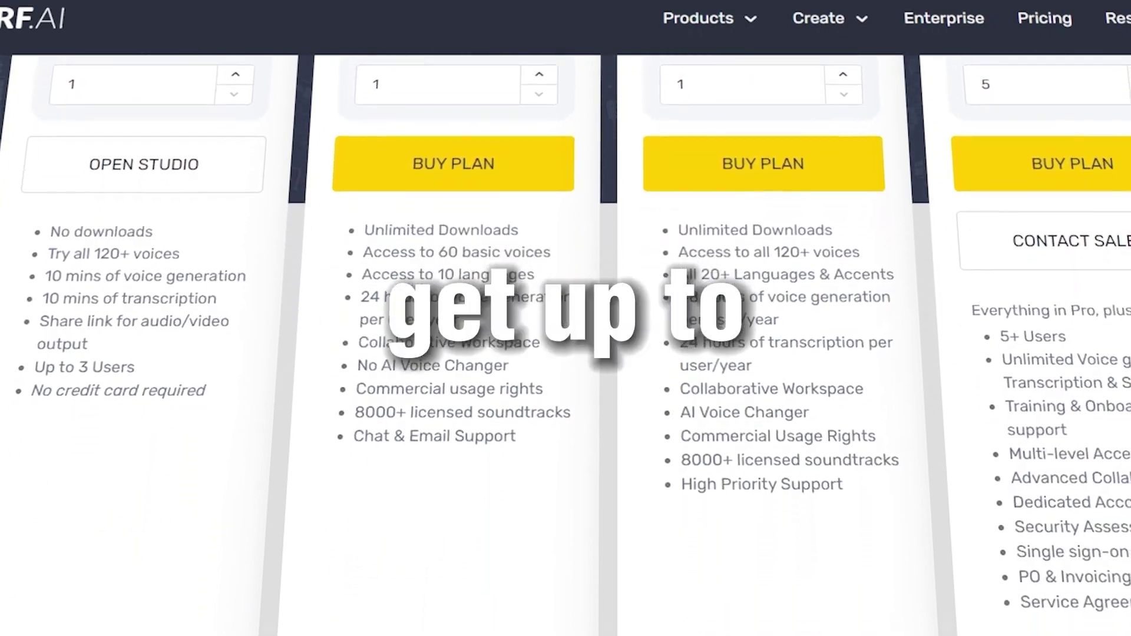
pyautogui.scroll(-1, 566, 345)
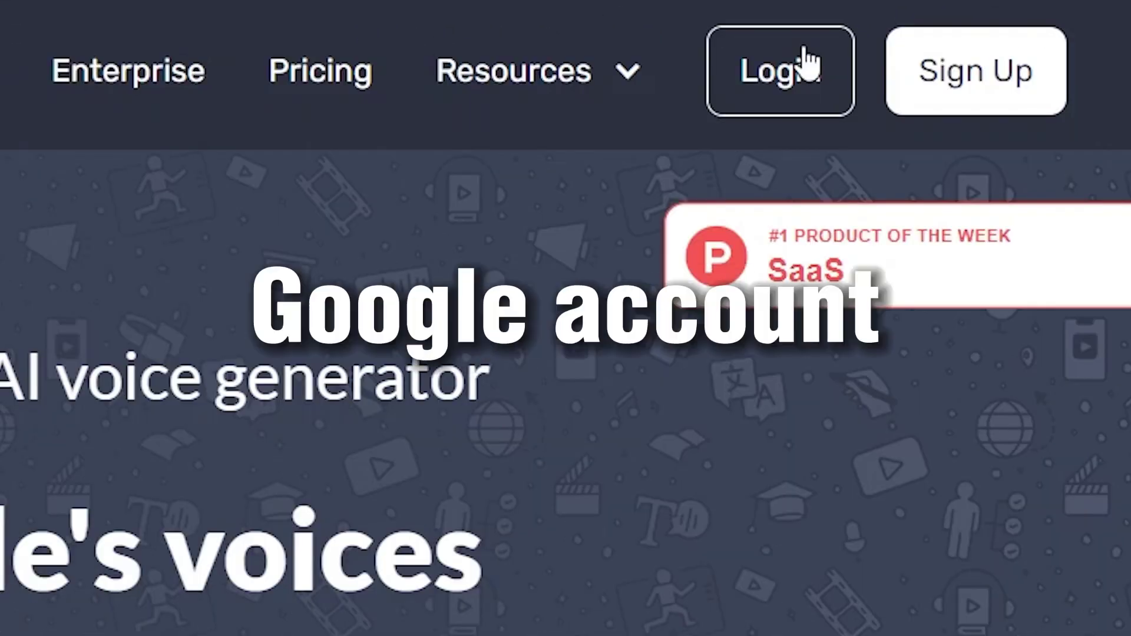
pyautogui.click(943, 34)
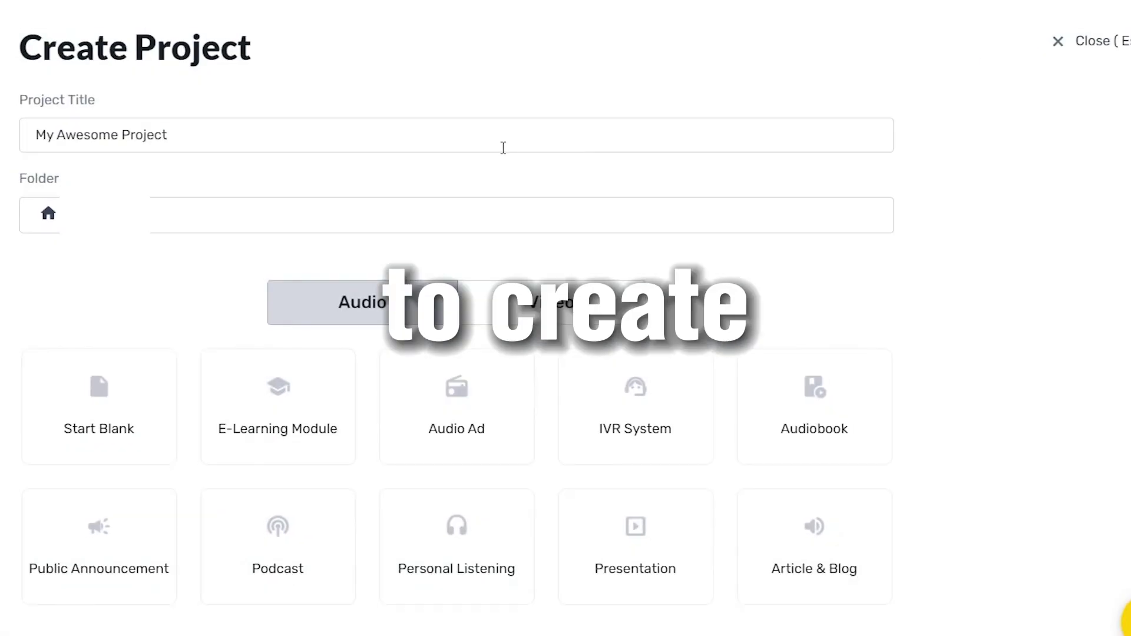
pyautogui.click(497, 136)
pyautogui.write('B')
pyautogui.write('enefit o')
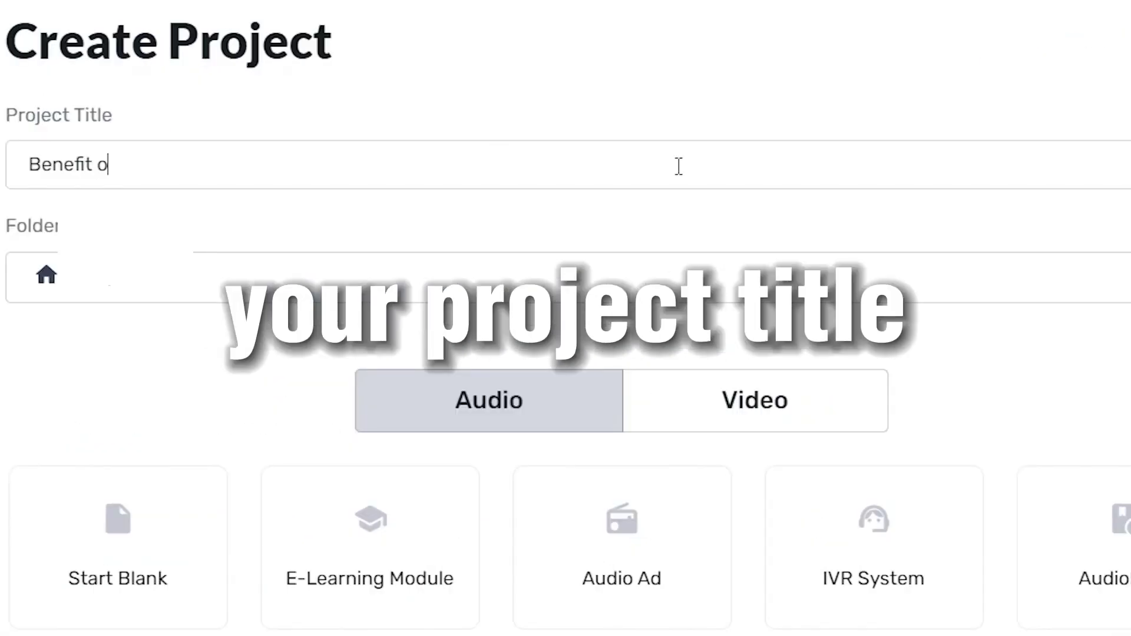
pyautogui.write('f PushU')
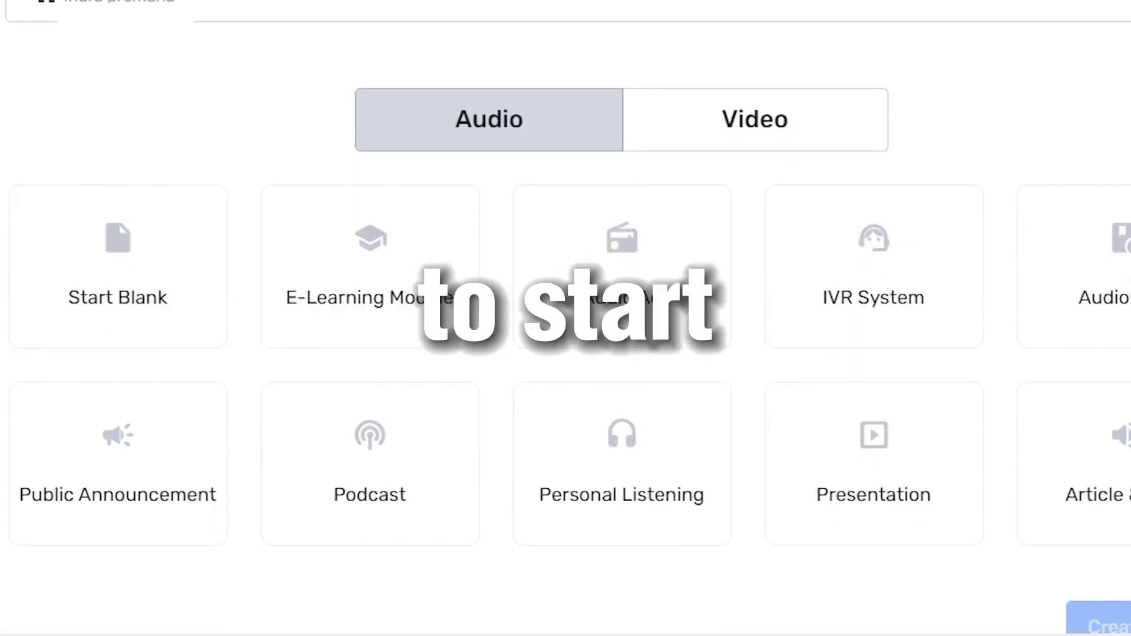
pyautogui.click(1107, 625)
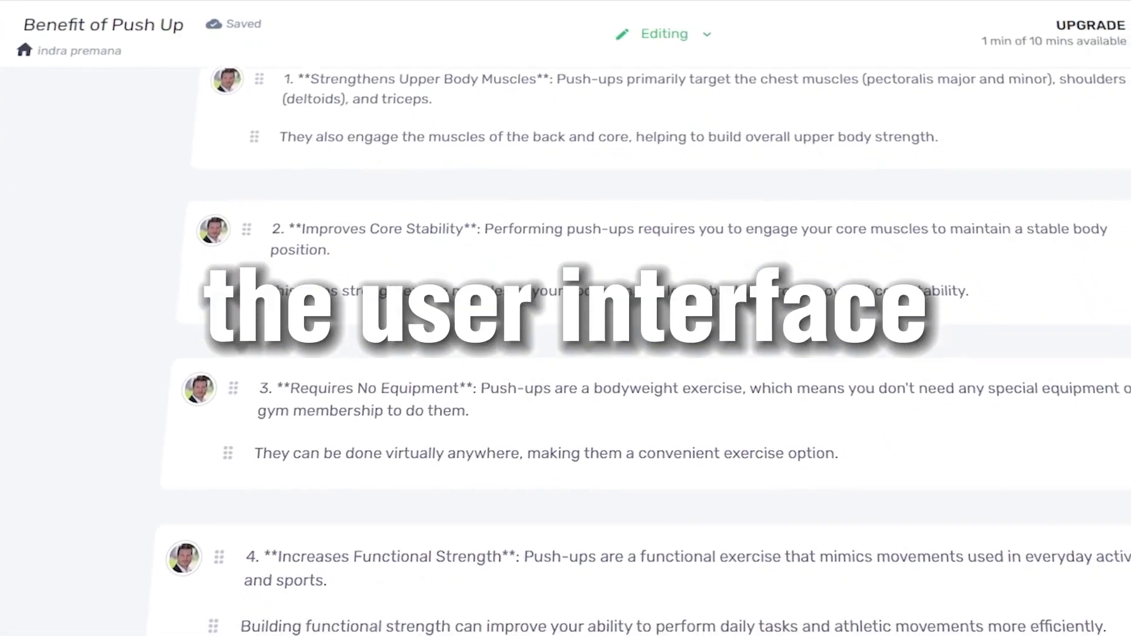
# Step: Paste the push-up script into the new Murf project with Ctrl+V
pyautogui.scroll(-5, 566, 353)
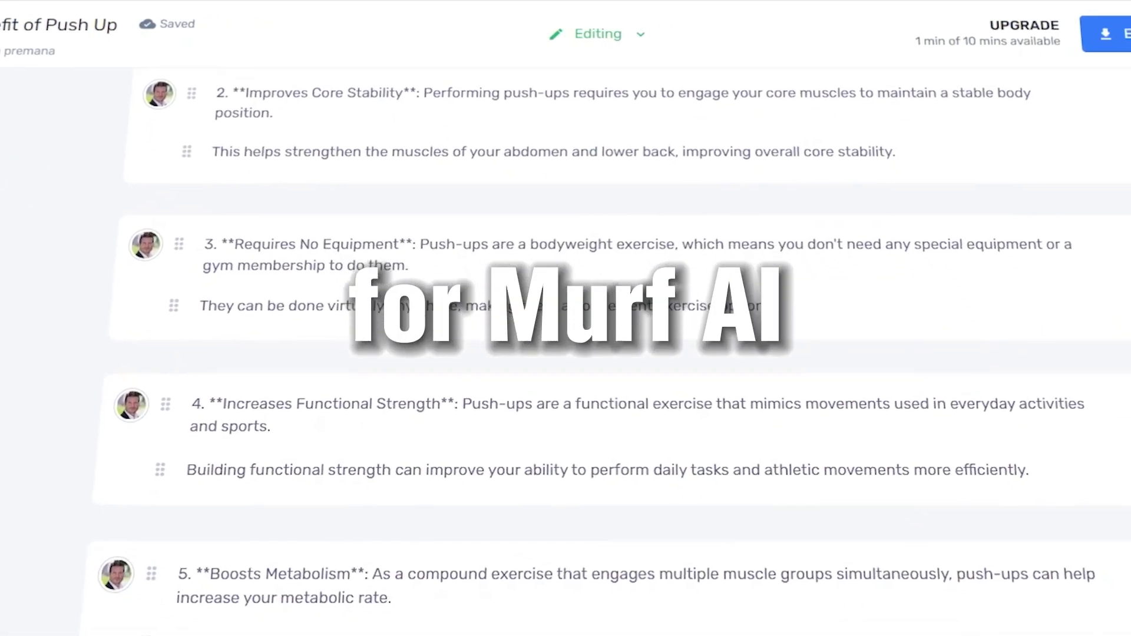
pyautogui.scroll(-3, 565, 353)
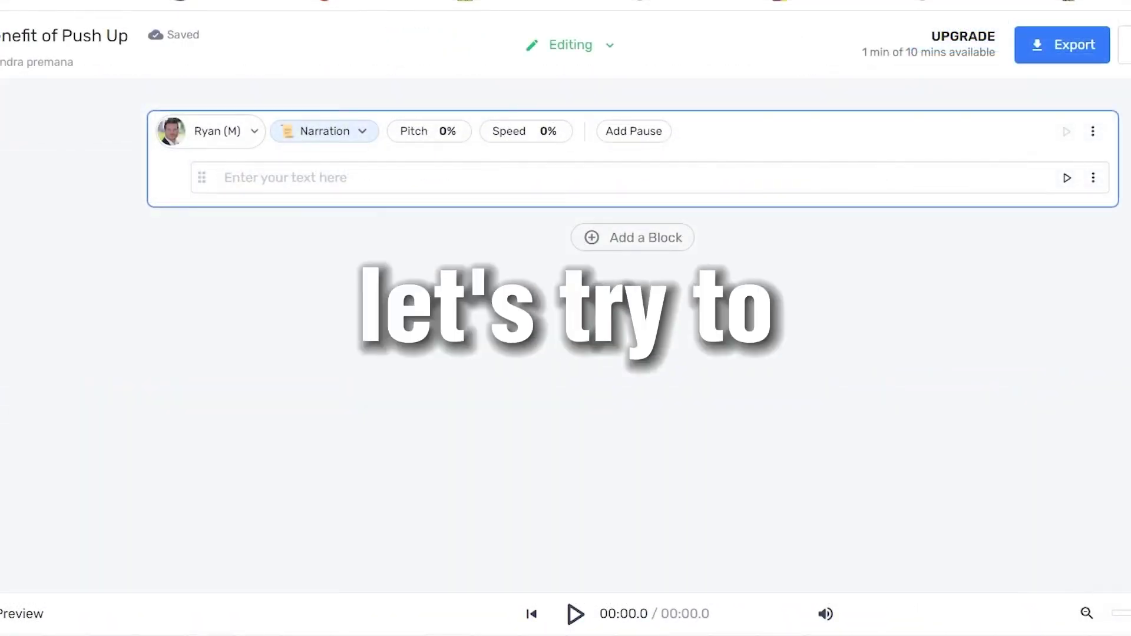
pyautogui.hotkey('ctrl', 'v')
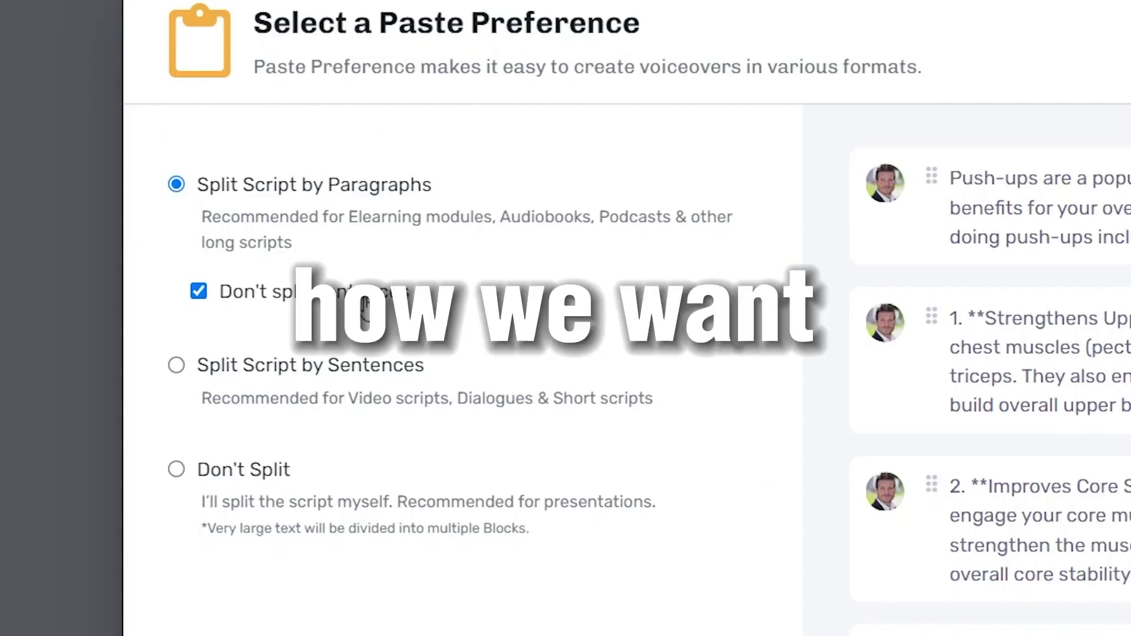
# Step: Compare the paste preferences and paste the script with Split Script by Paragraphs
pyautogui.click(196, 298)
pyautogui.click(201, 297)
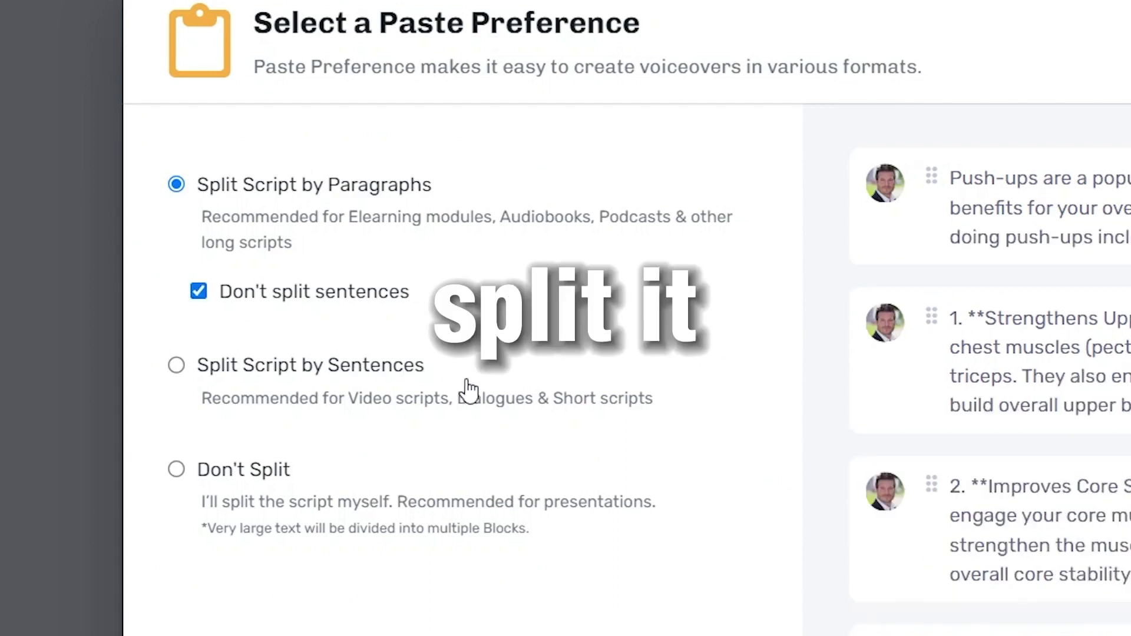
pyautogui.click(176, 365)
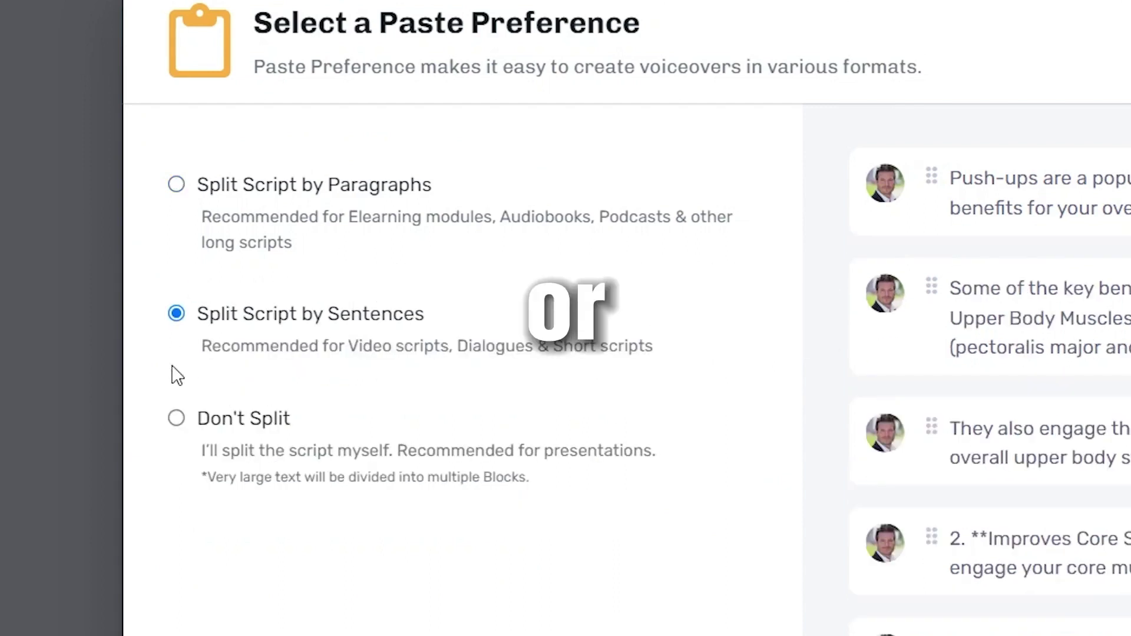
pyautogui.click(176, 420)
pyautogui.click(176, 24)
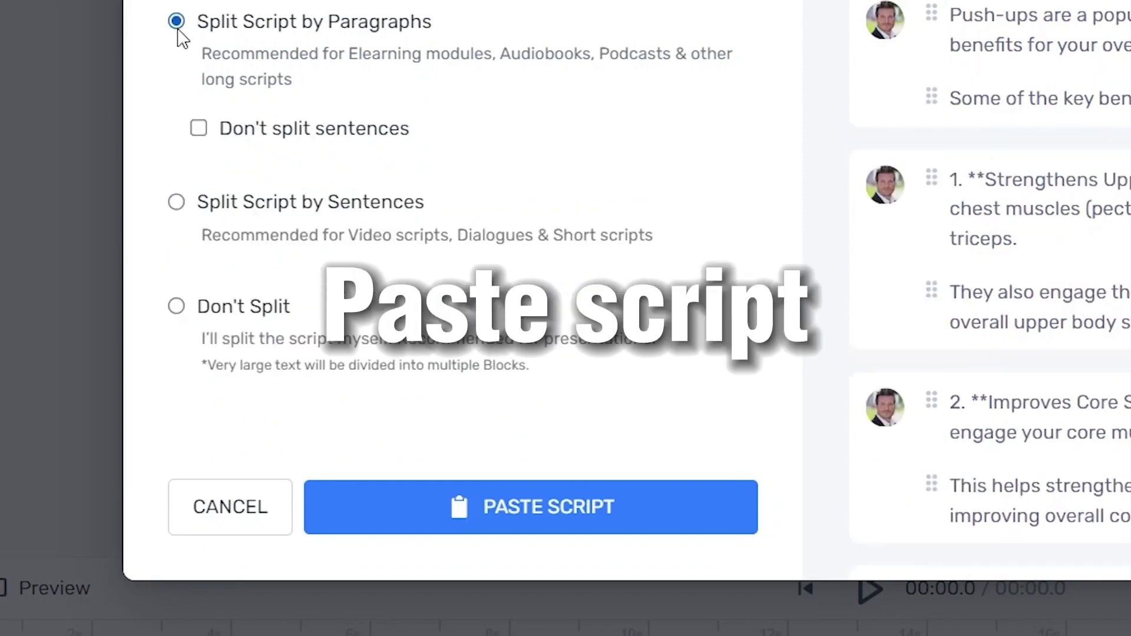
pyautogui.click(513, 506)
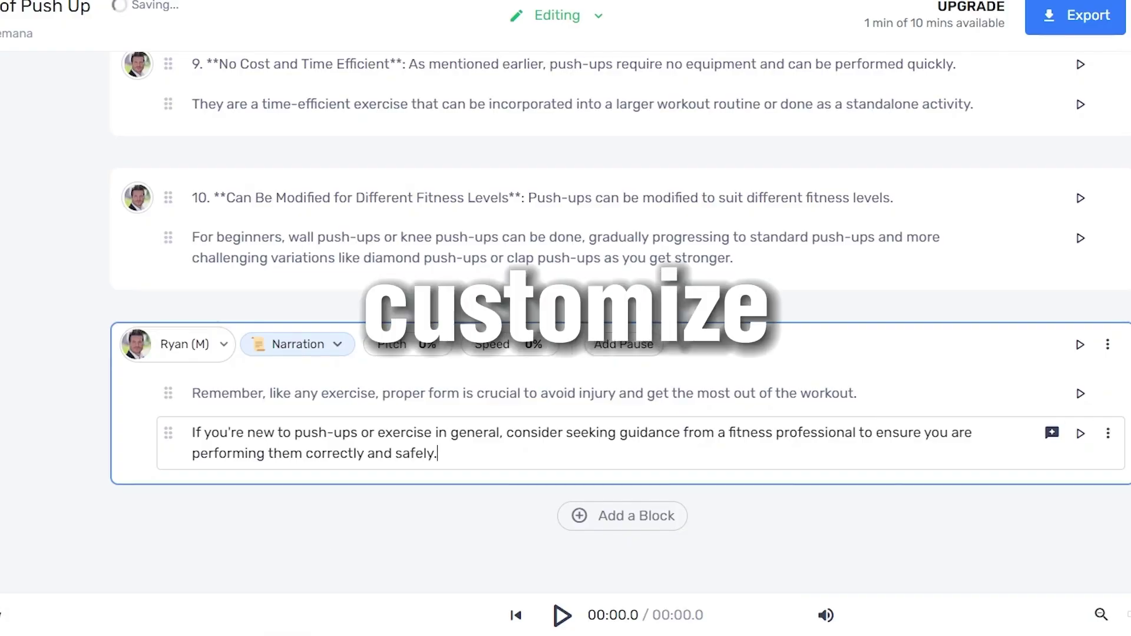
# Step: Set the first block's voice to Nate (M) with the Newscast style
pyautogui.scroll(15, 618, 318)
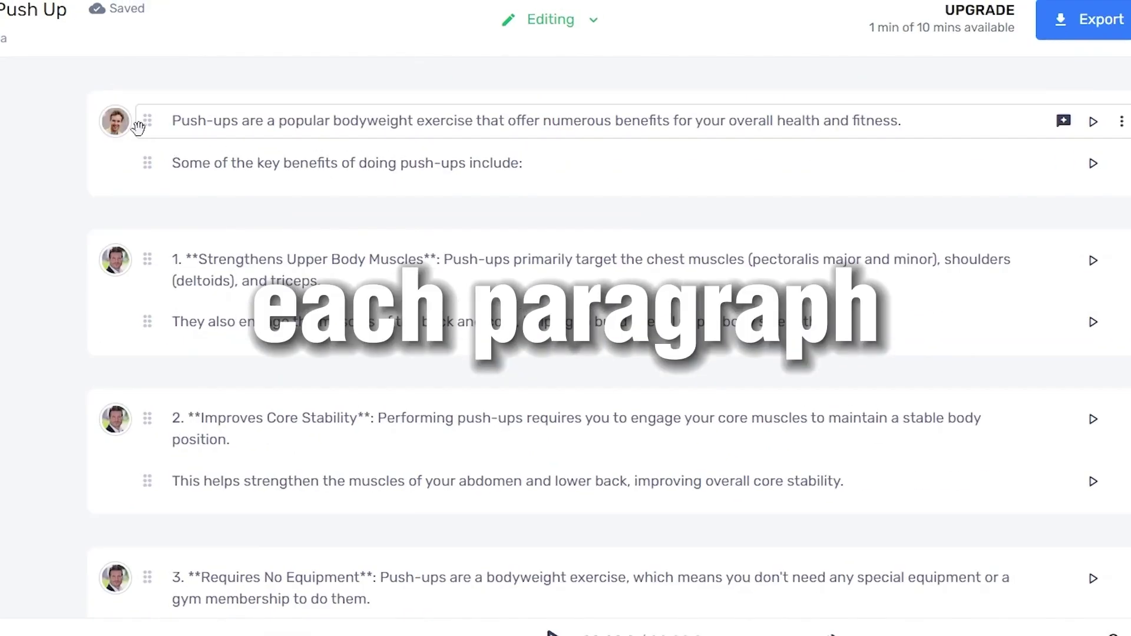
pyautogui.click(122, 131)
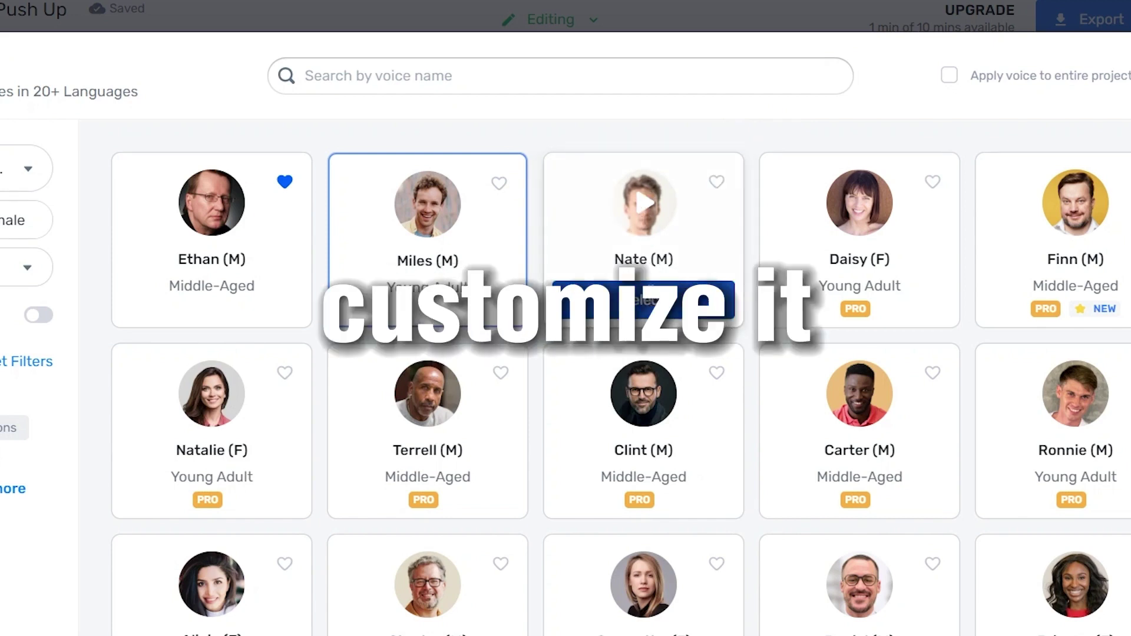
pyautogui.click(643, 301)
pyautogui.click(270, 112)
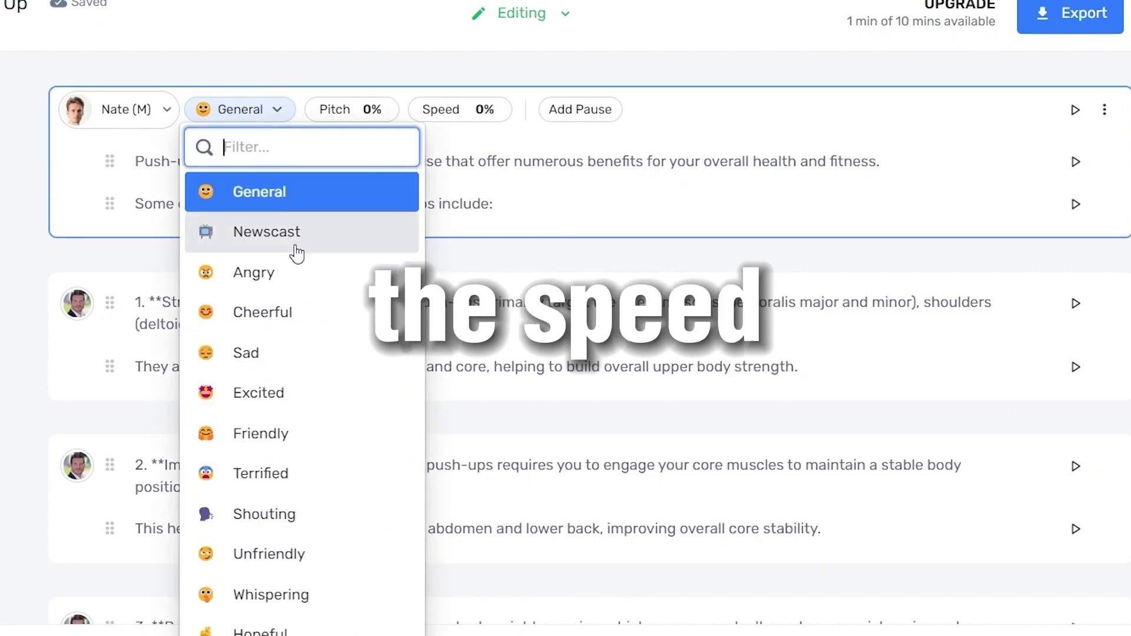
pyautogui.click(306, 247)
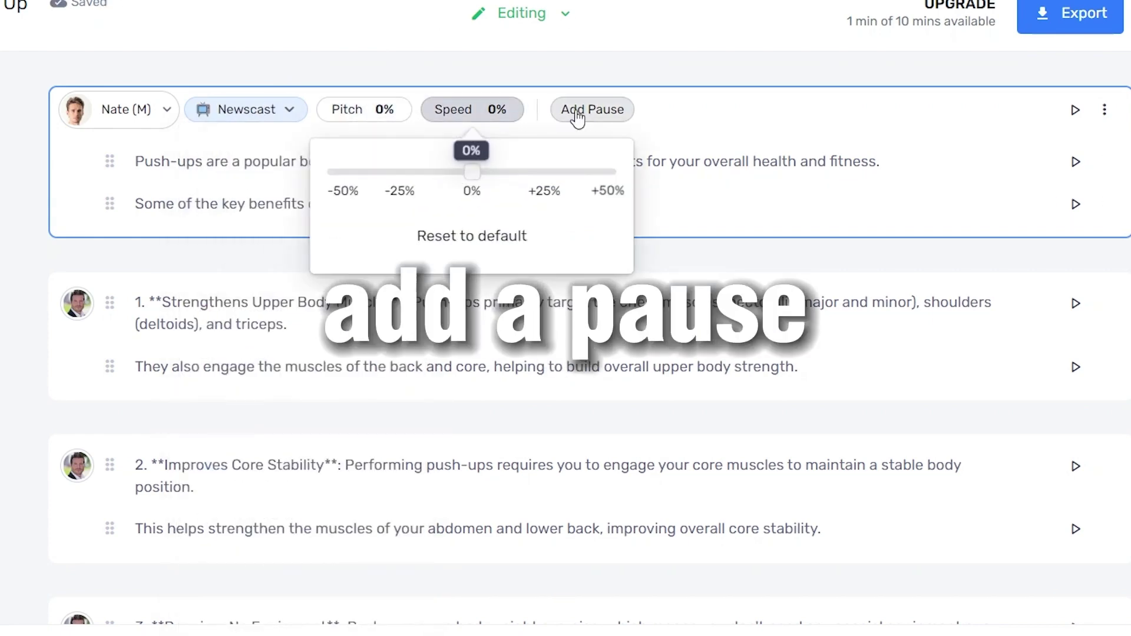
# Step: Add emphasis to a word in the opening sentence and apply it
pyautogui.moveTo(592, 118)
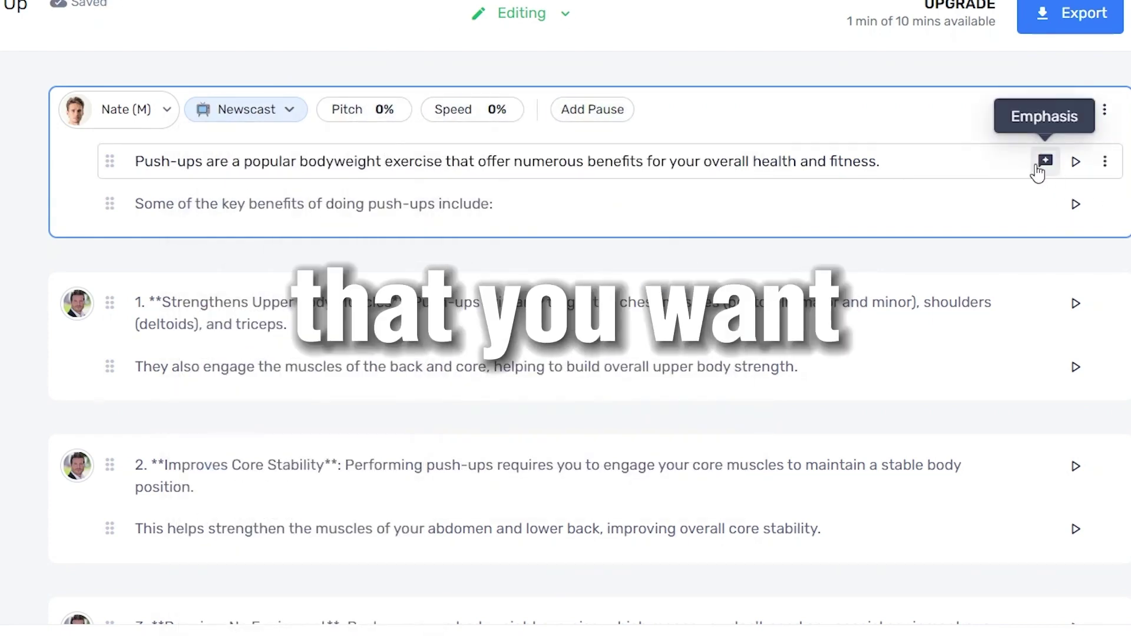
pyautogui.click(1040, 164)
pyautogui.click(696, 345)
pyautogui.click(1038, 560)
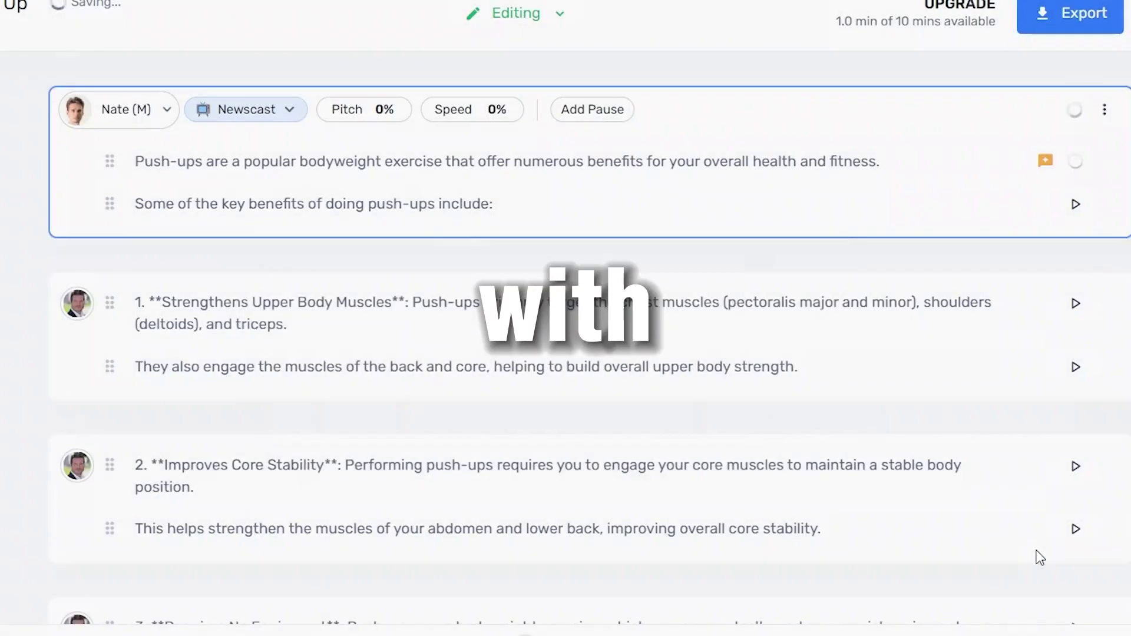
pyautogui.click(1078, 23)
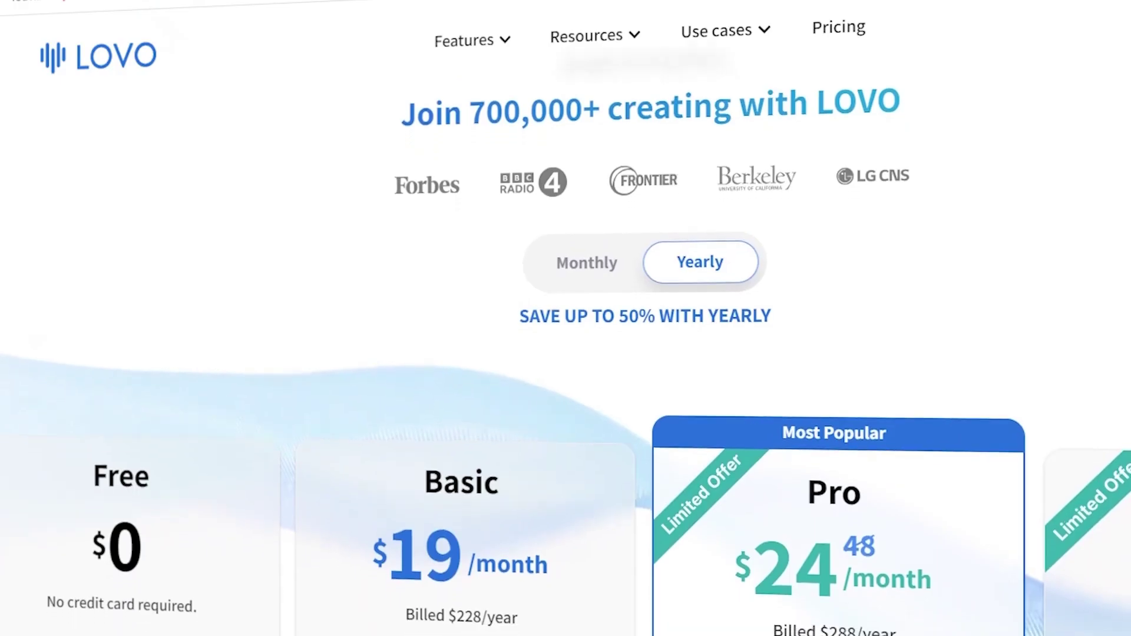
# Step: Browse the LOVO pricing page and start a new Genny project
pyautogui.scroll(-3, 565, 353)
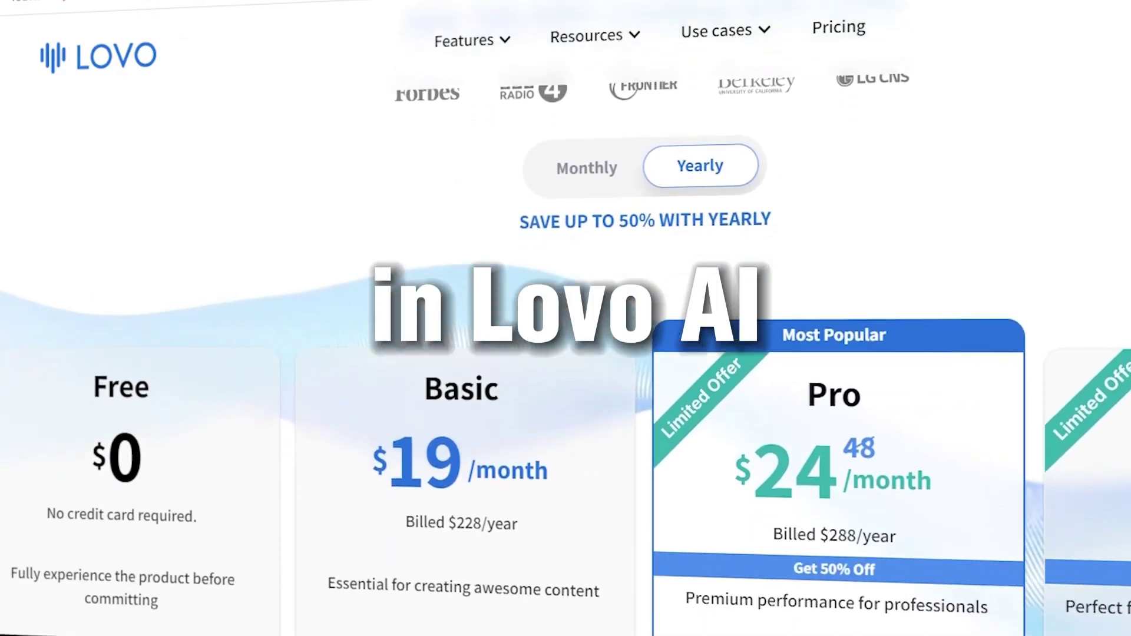
pyautogui.scroll(-5, 565, 354)
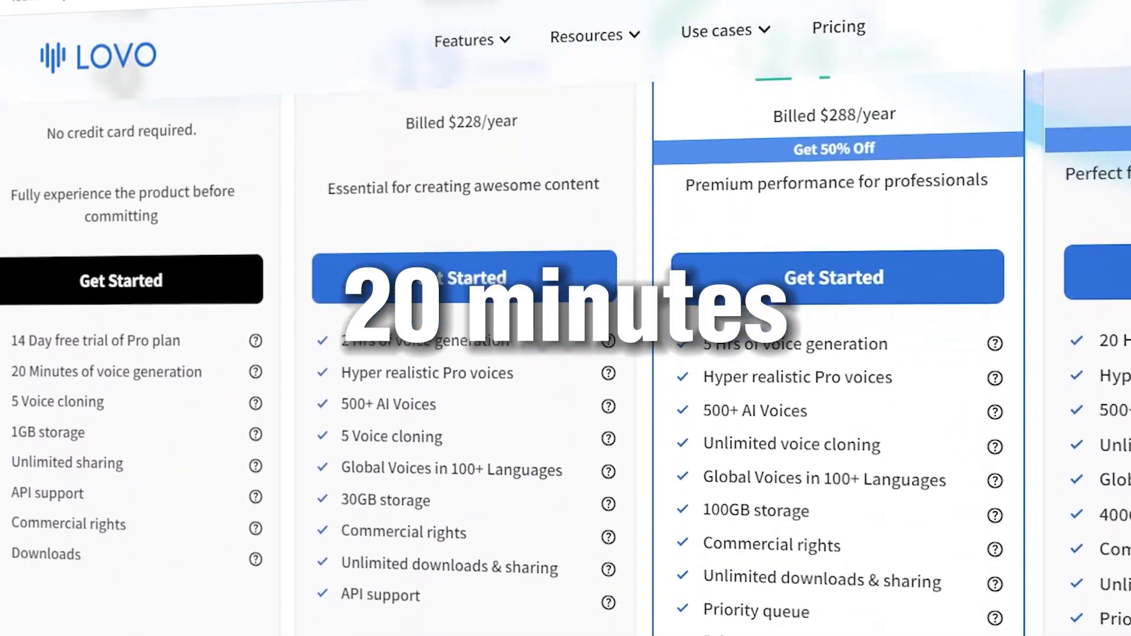
pyautogui.scroll(-5, 566, 354)
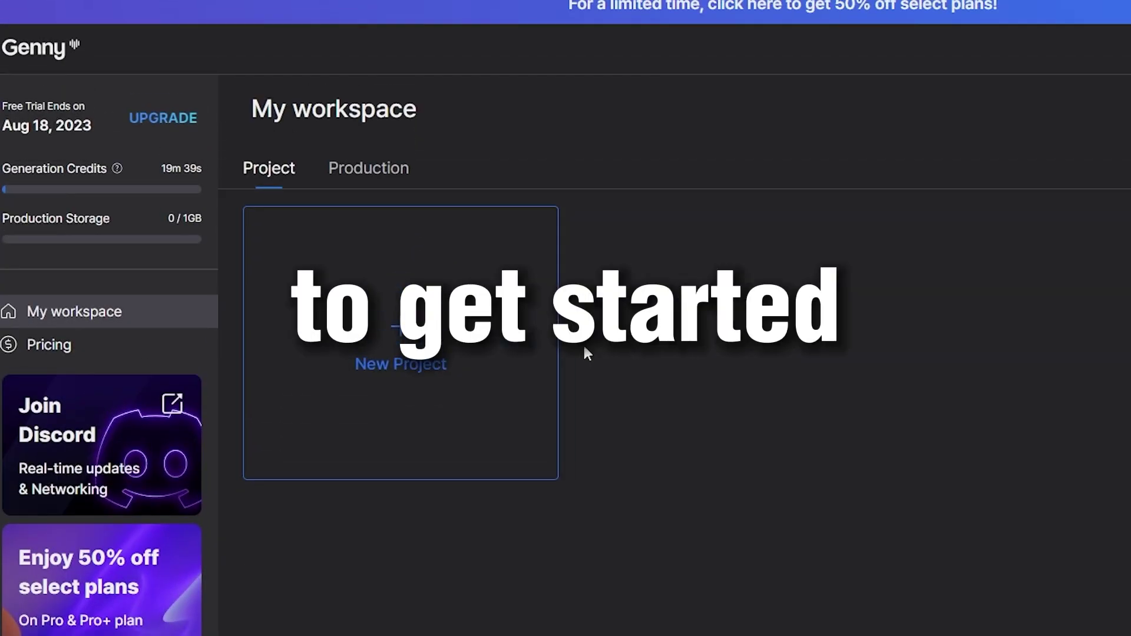
pyautogui.click(465, 348)
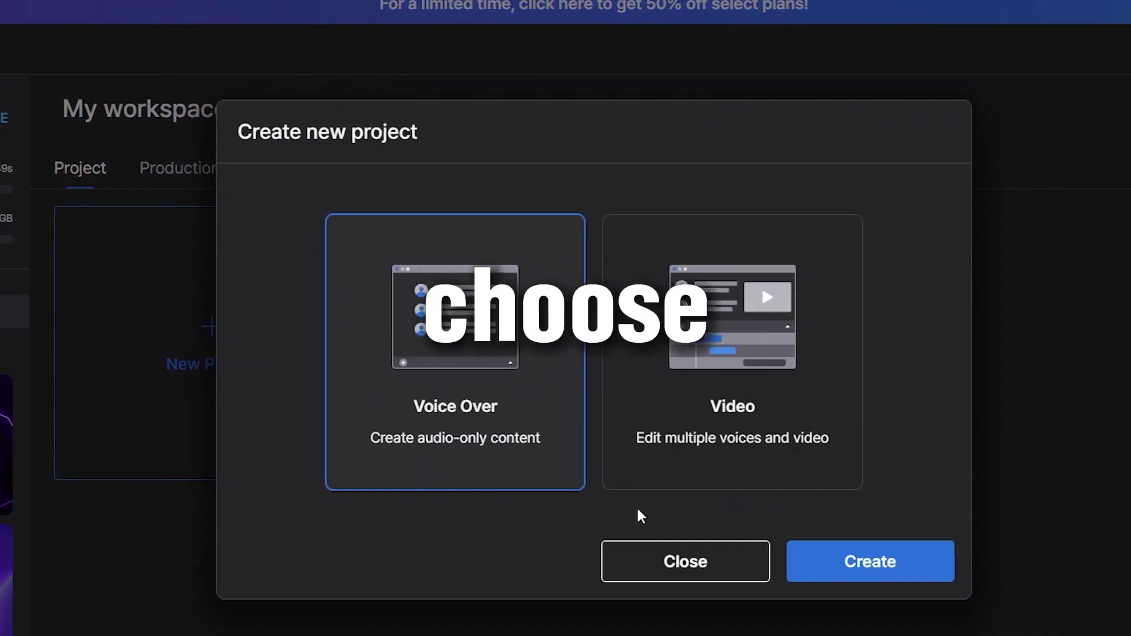
# Step: Create the voice-over project and give the top block the Rapid Voice Bryan Lee Jr
pyautogui.click(1038, 566)
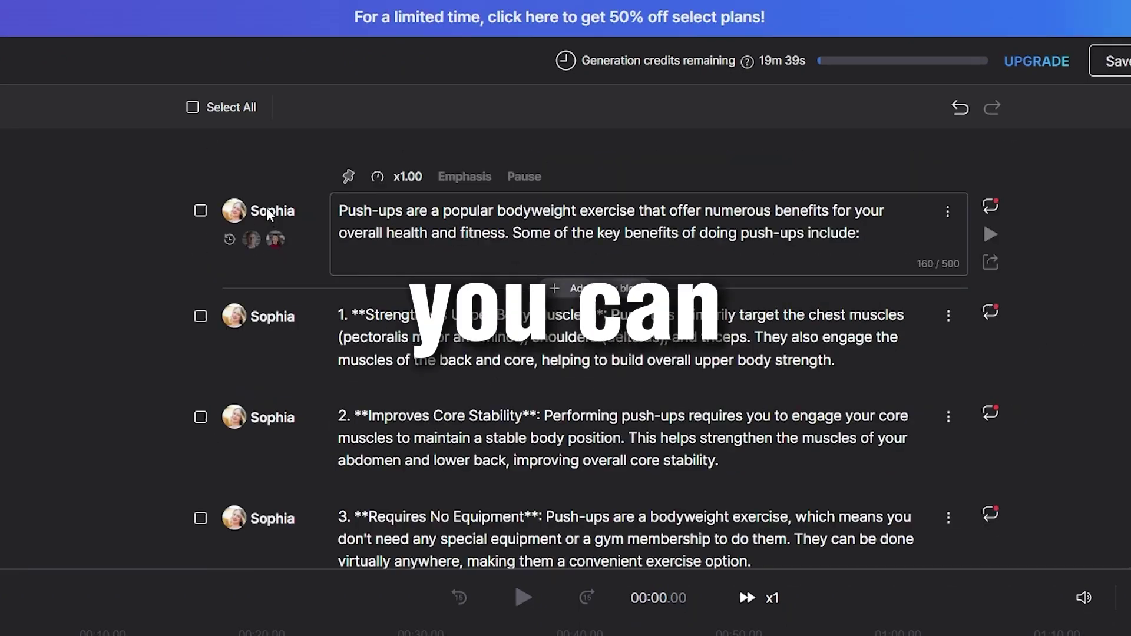
pyautogui.click(267, 207)
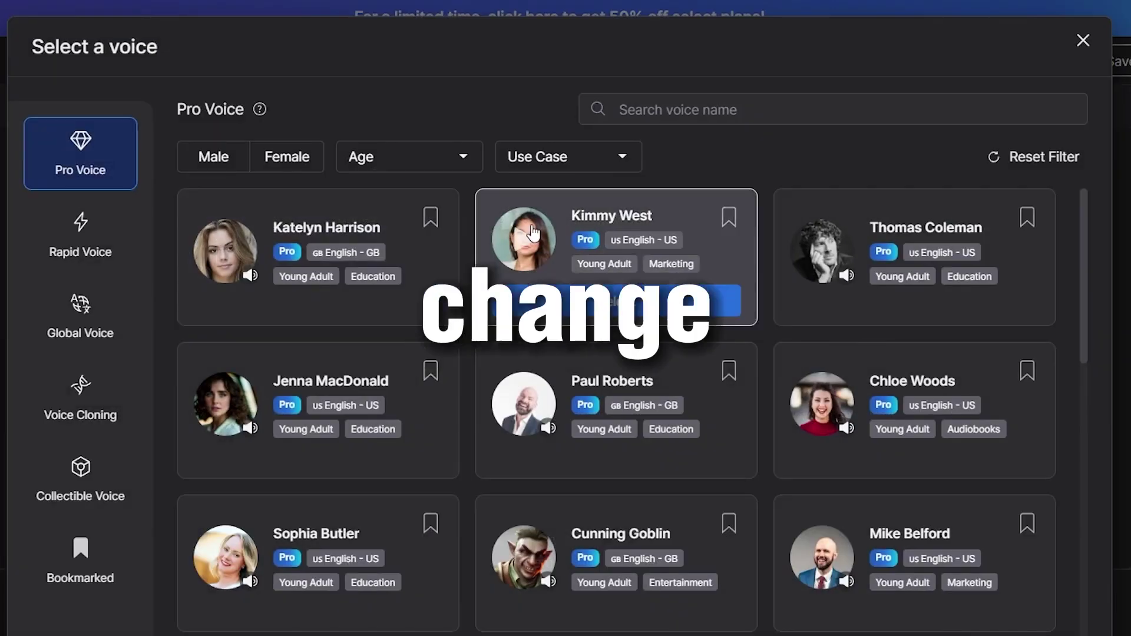
pyautogui.click(91, 254)
pyautogui.click(300, 300)
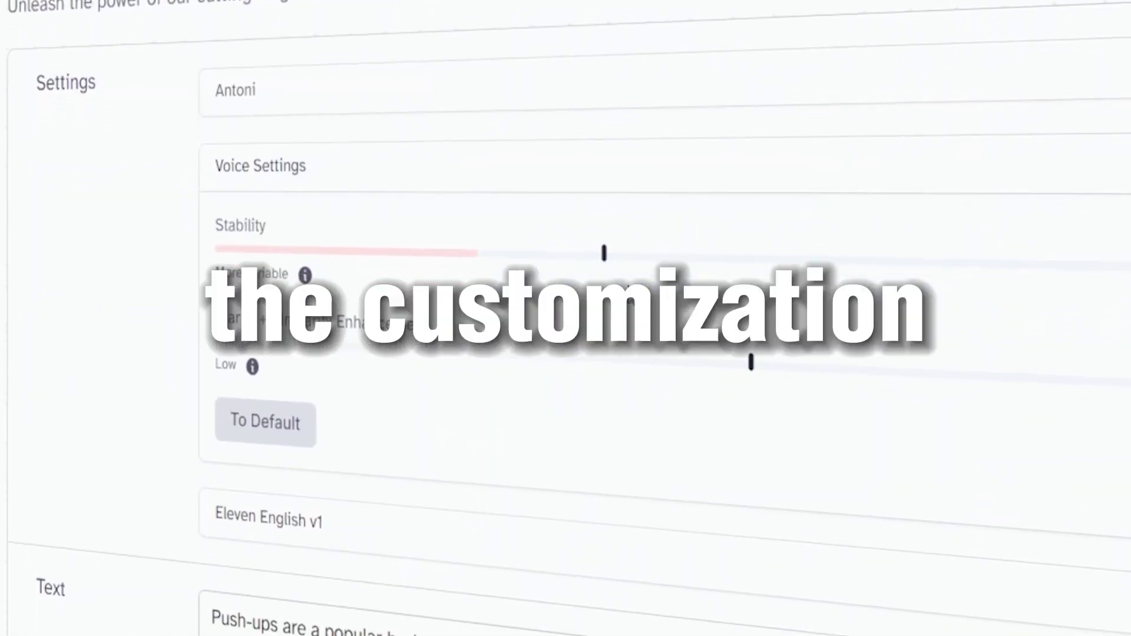
# Step: Sign in to ElevenLabs and bring up the premade voice list on Speech Synthesis
pyautogui.moveTo(751, 382); pyautogui.dragTo(366, 329)
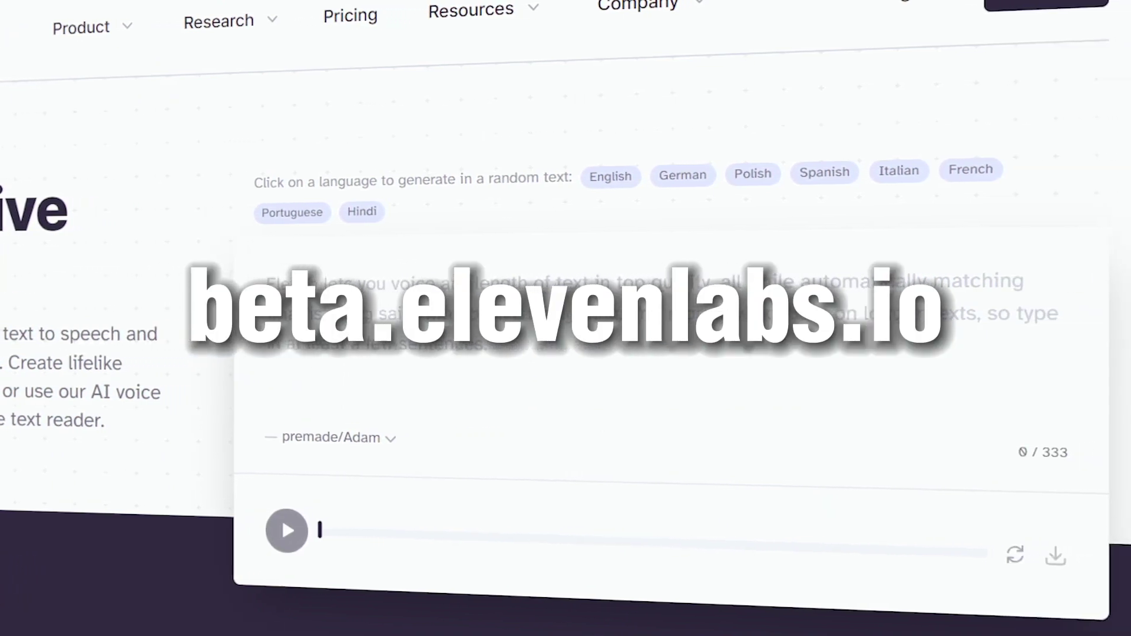
pyautogui.click(980, 59)
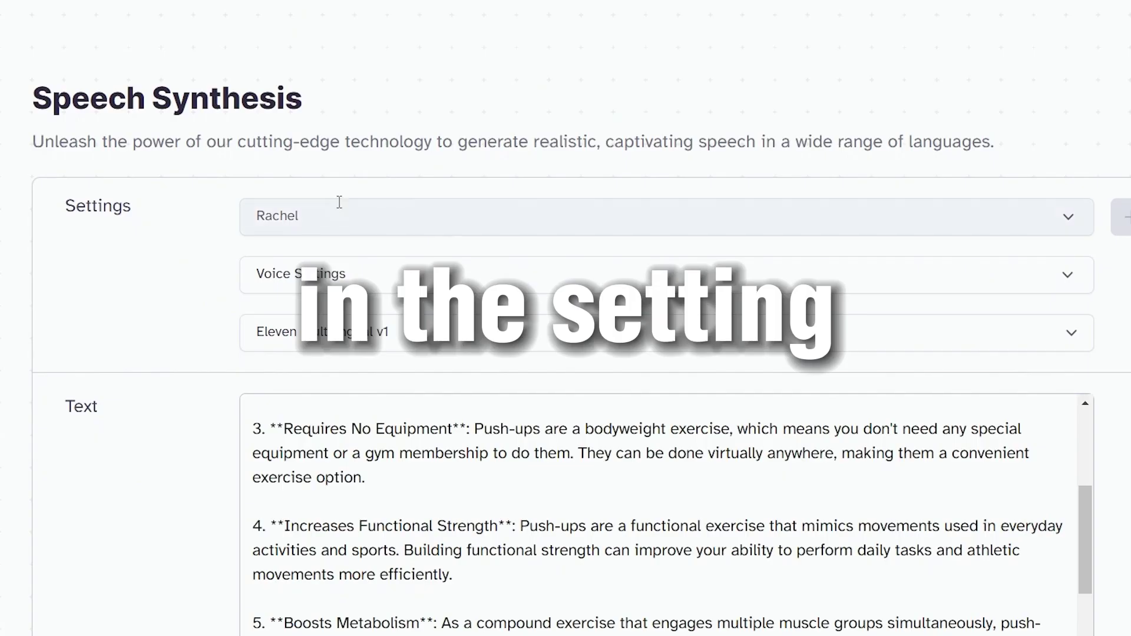
pyautogui.click(336, 203)
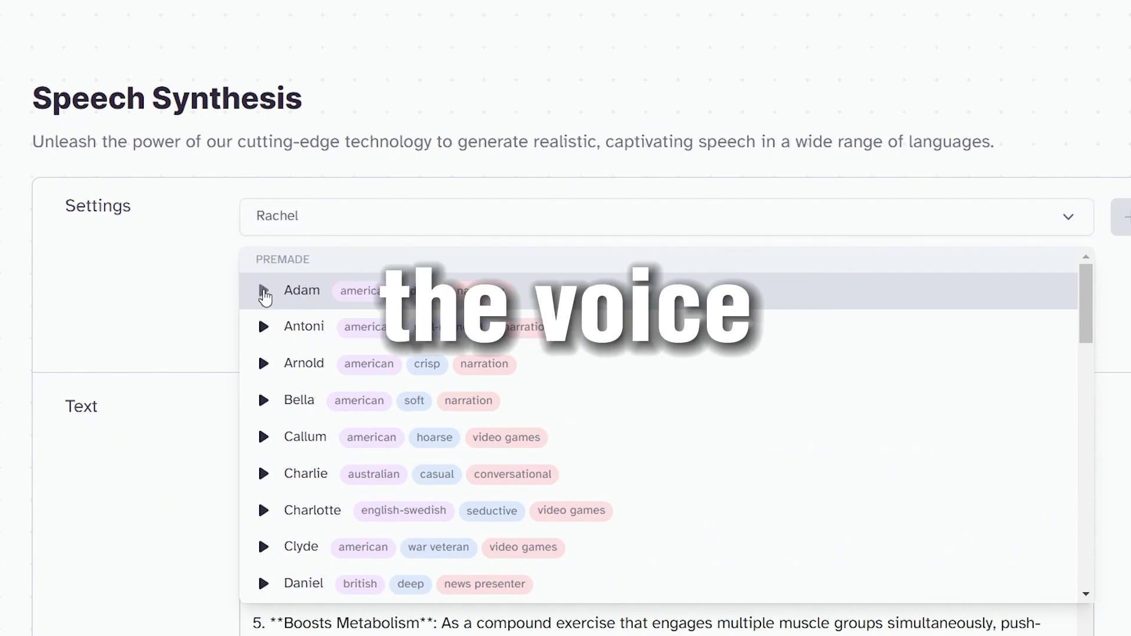
# Step: Preview the Adam and Antoni voices, then select Arnold as the speech voice
pyautogui.click(264, 291)
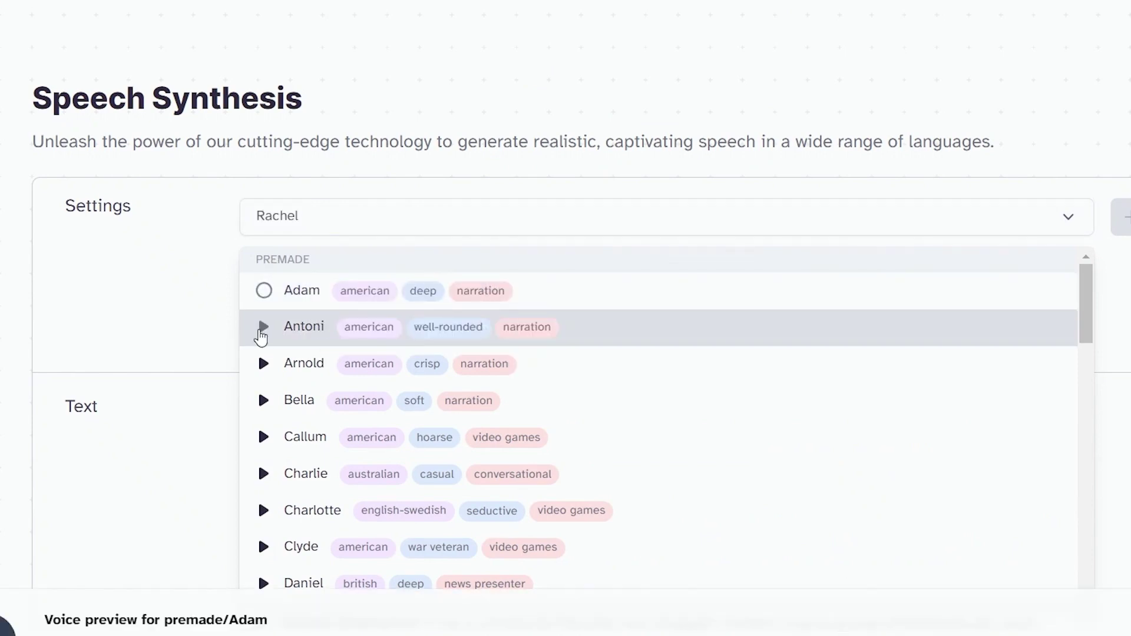
pyautogui.click(263, 330)
pyautogui.click(259, 363)
pyautogui.click(262, 217)
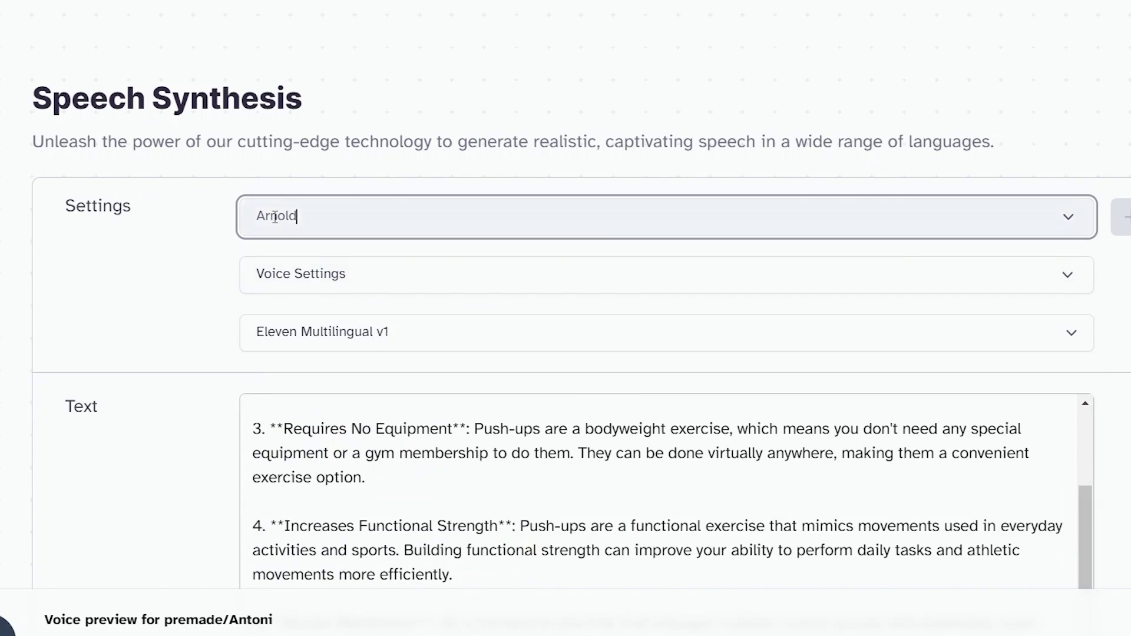
pyautogui.click(226, 315)
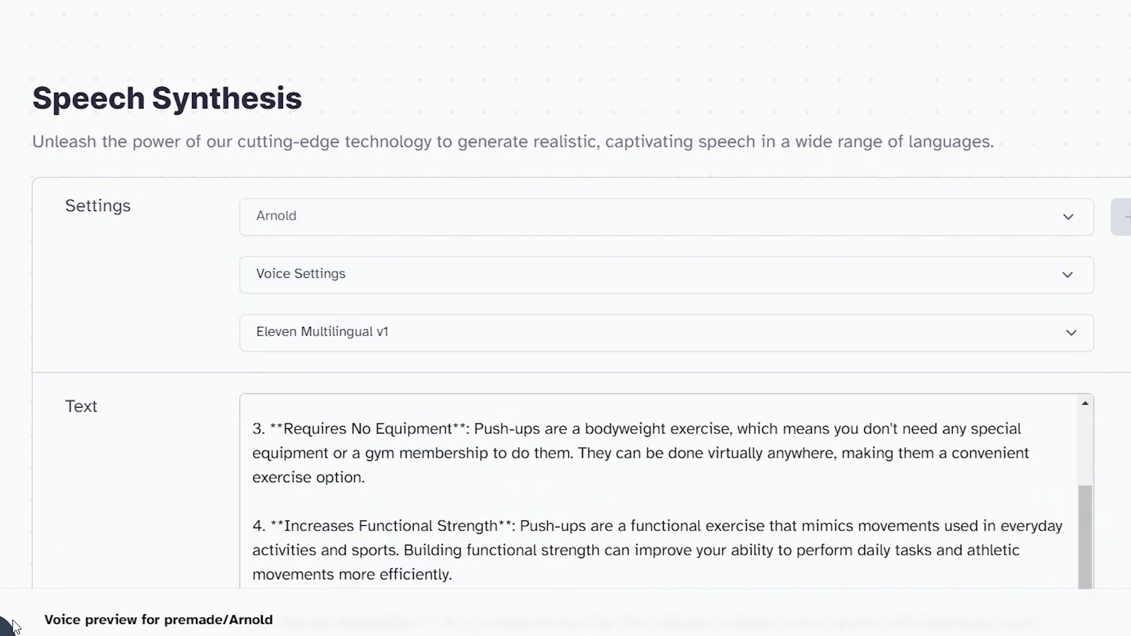
# Step: Raise Arnold's Stability slider and lower Clarity + Similarity Enhancement to 60%
pyautogui.click(328, 278)
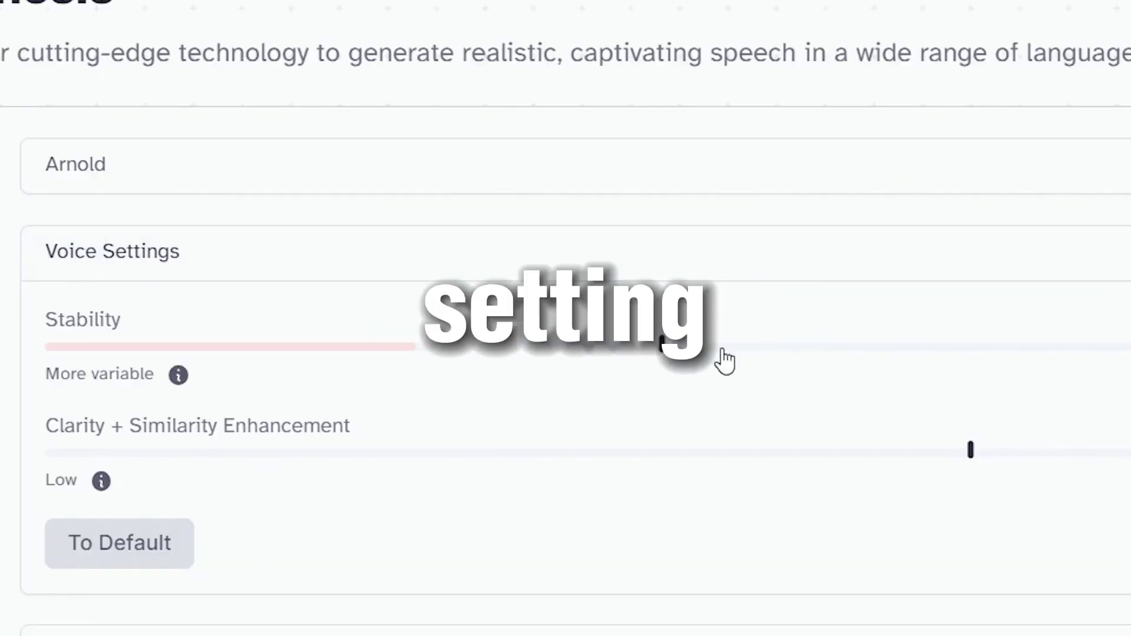
pyautogui.moveTo(662, 354)
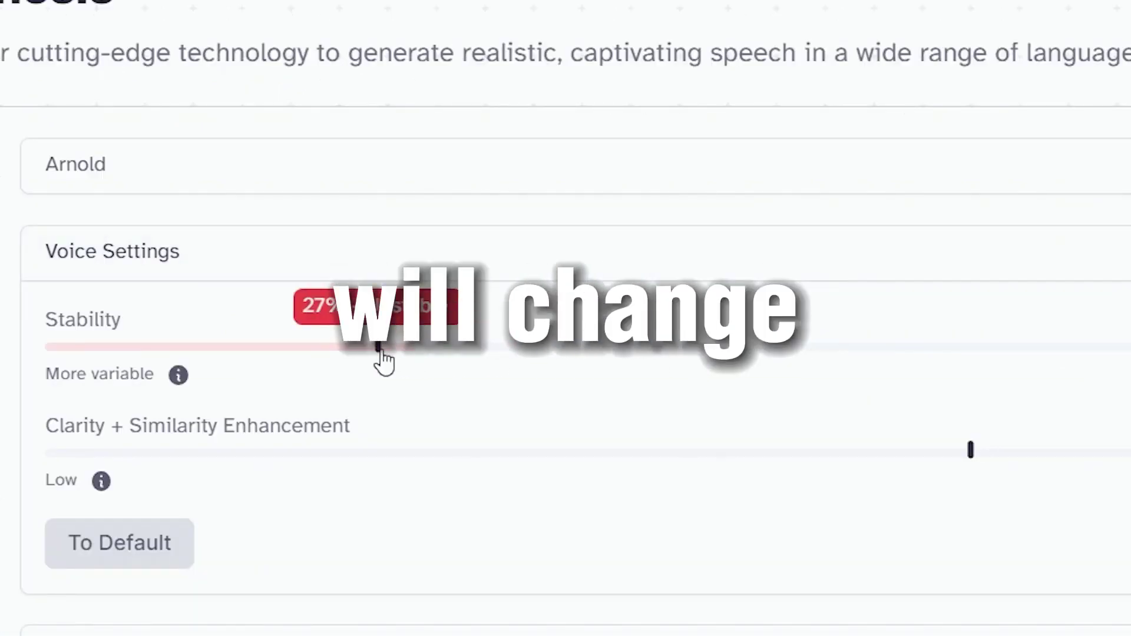
pyautogui.moveTo(383, 359); pyautogui.dragTo(660, 359)
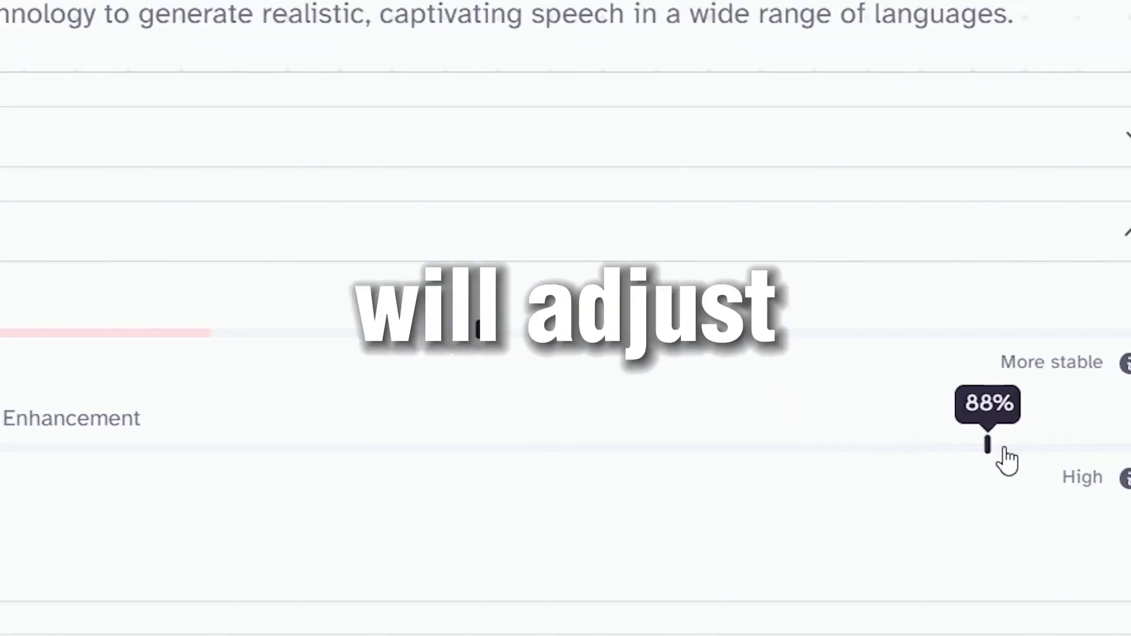
pyautogui.moveTo(1003, 450); pyautogui.dragTo(846, 451)
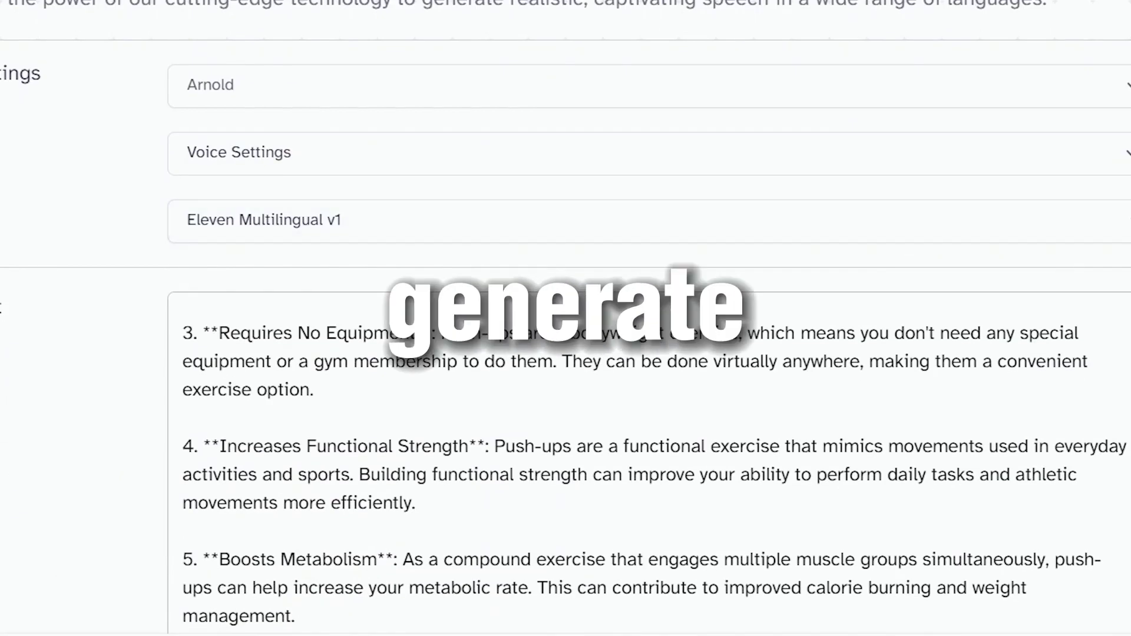
# Step: Generate the push-up script as a 2:53 Arnold-voice clip and download the audio file
pyautogui.click(810, 584)
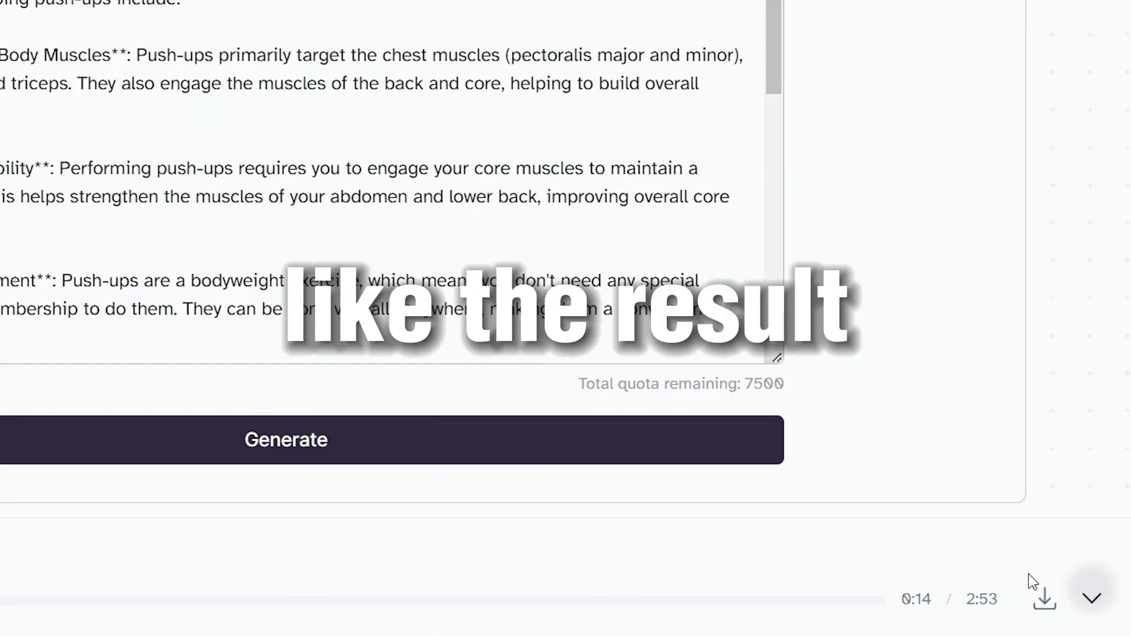
pyautogui.scroll(-2, 1032, 580)
pyautogui.click(1044, 592)
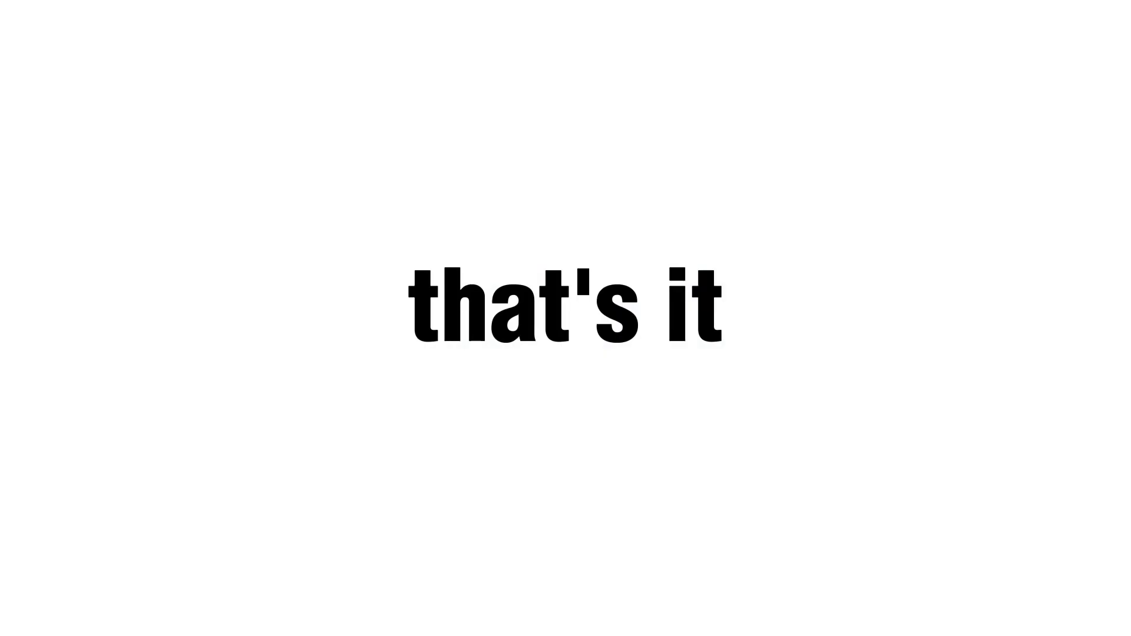